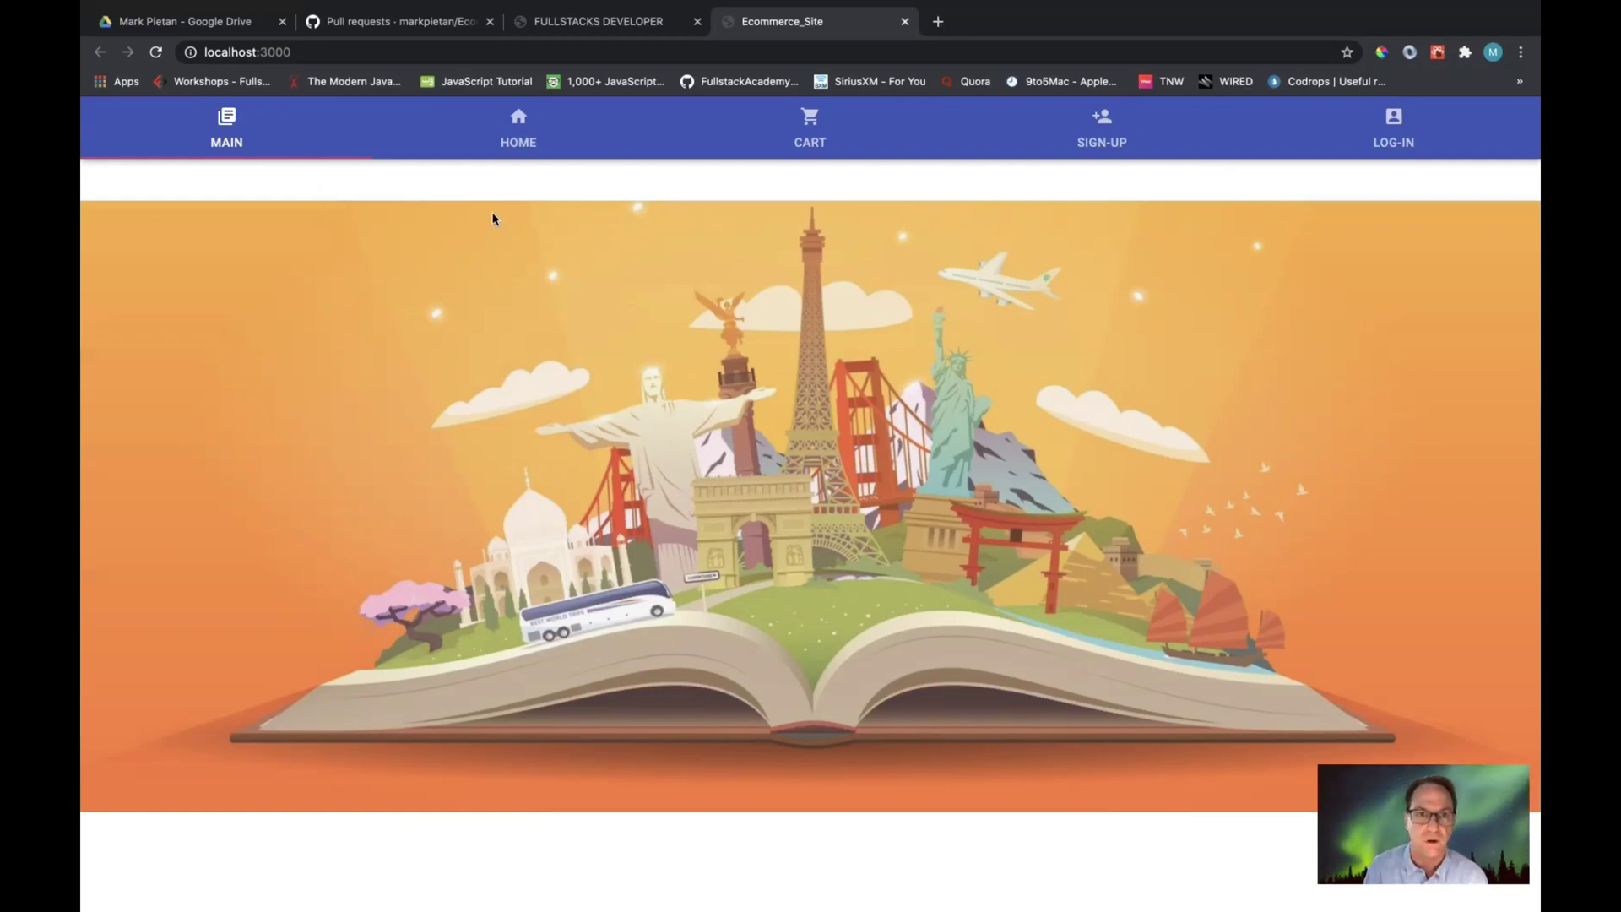
- Open the Home page and look through the catalogue of travel books
left_click(517, 128)
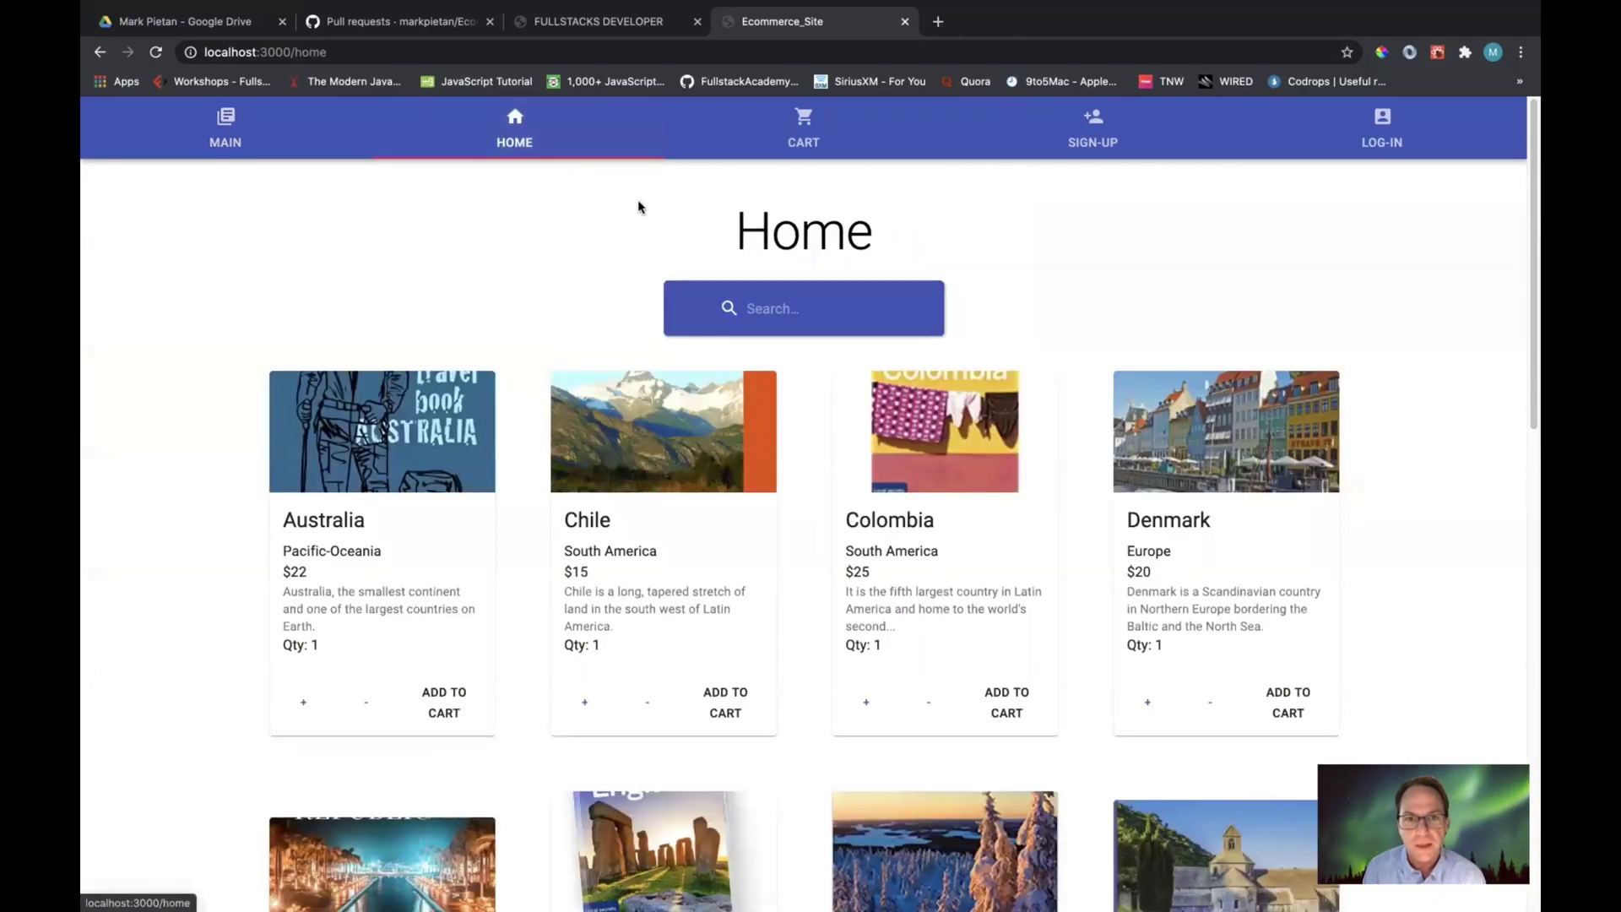
scroll(1446, 320, "down", 3)
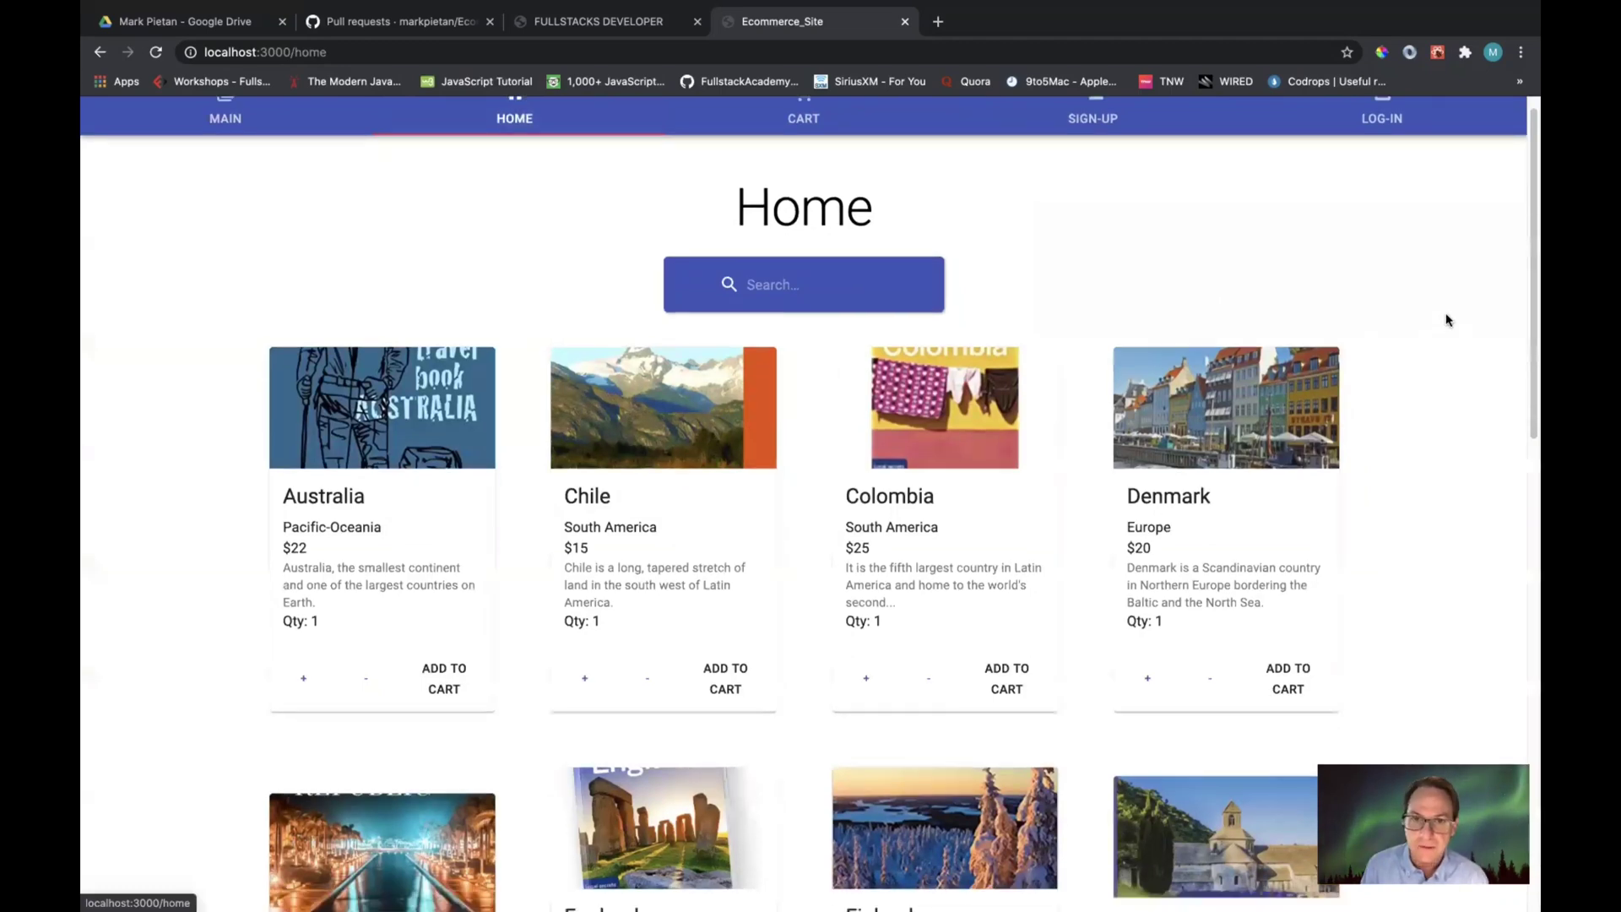
scroll(1446, 320, "down", 3)
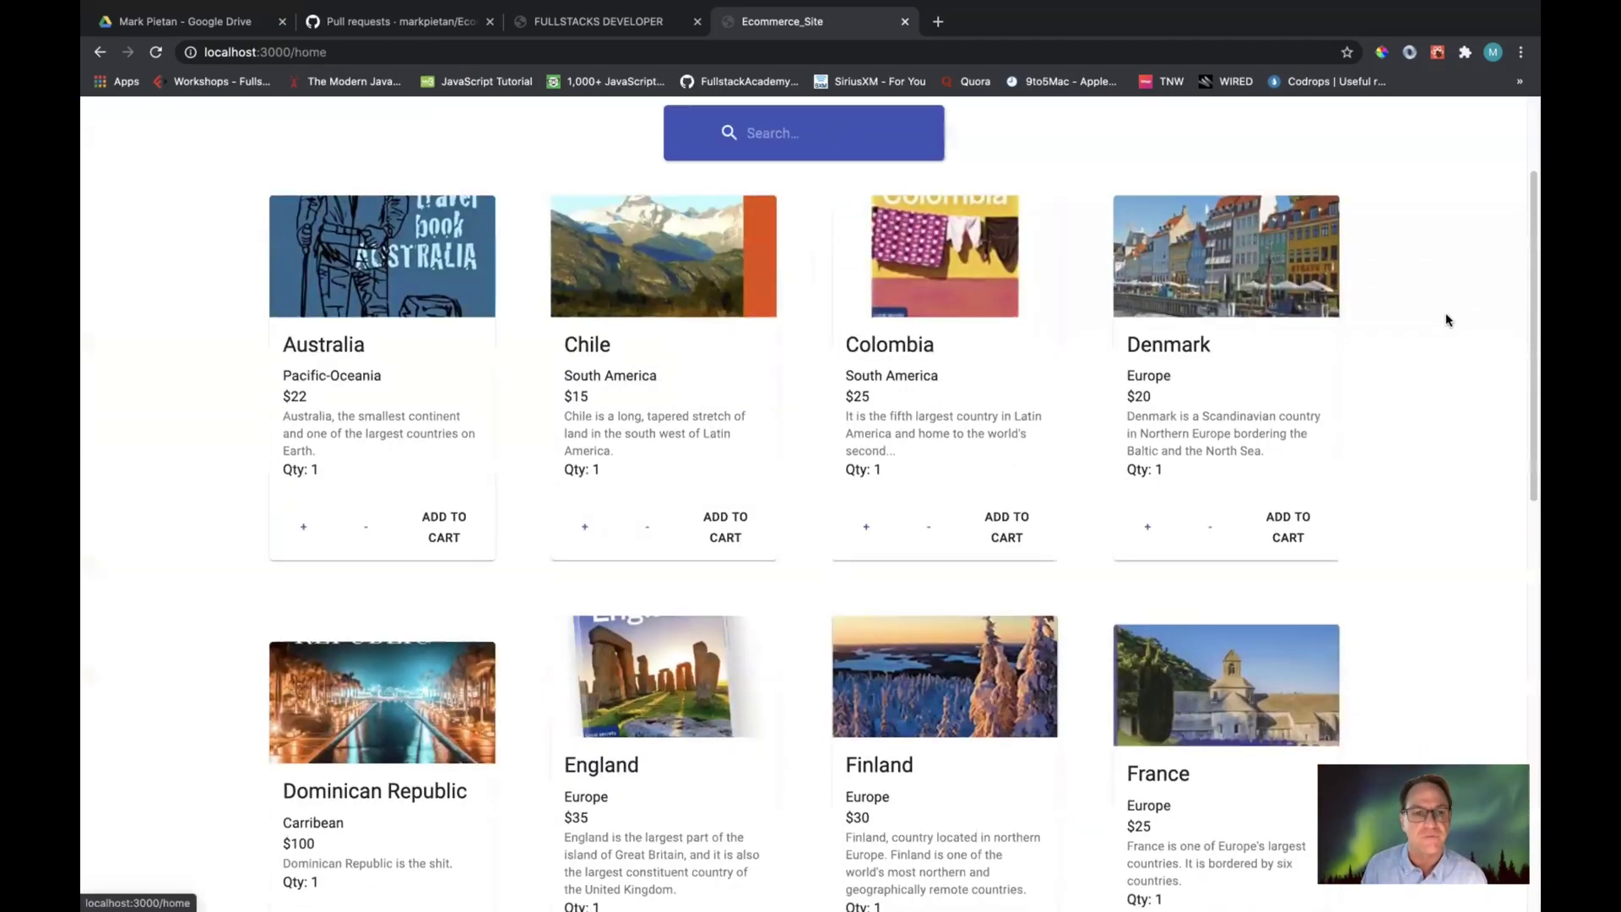
scroll(1446, 319, "down", 10)
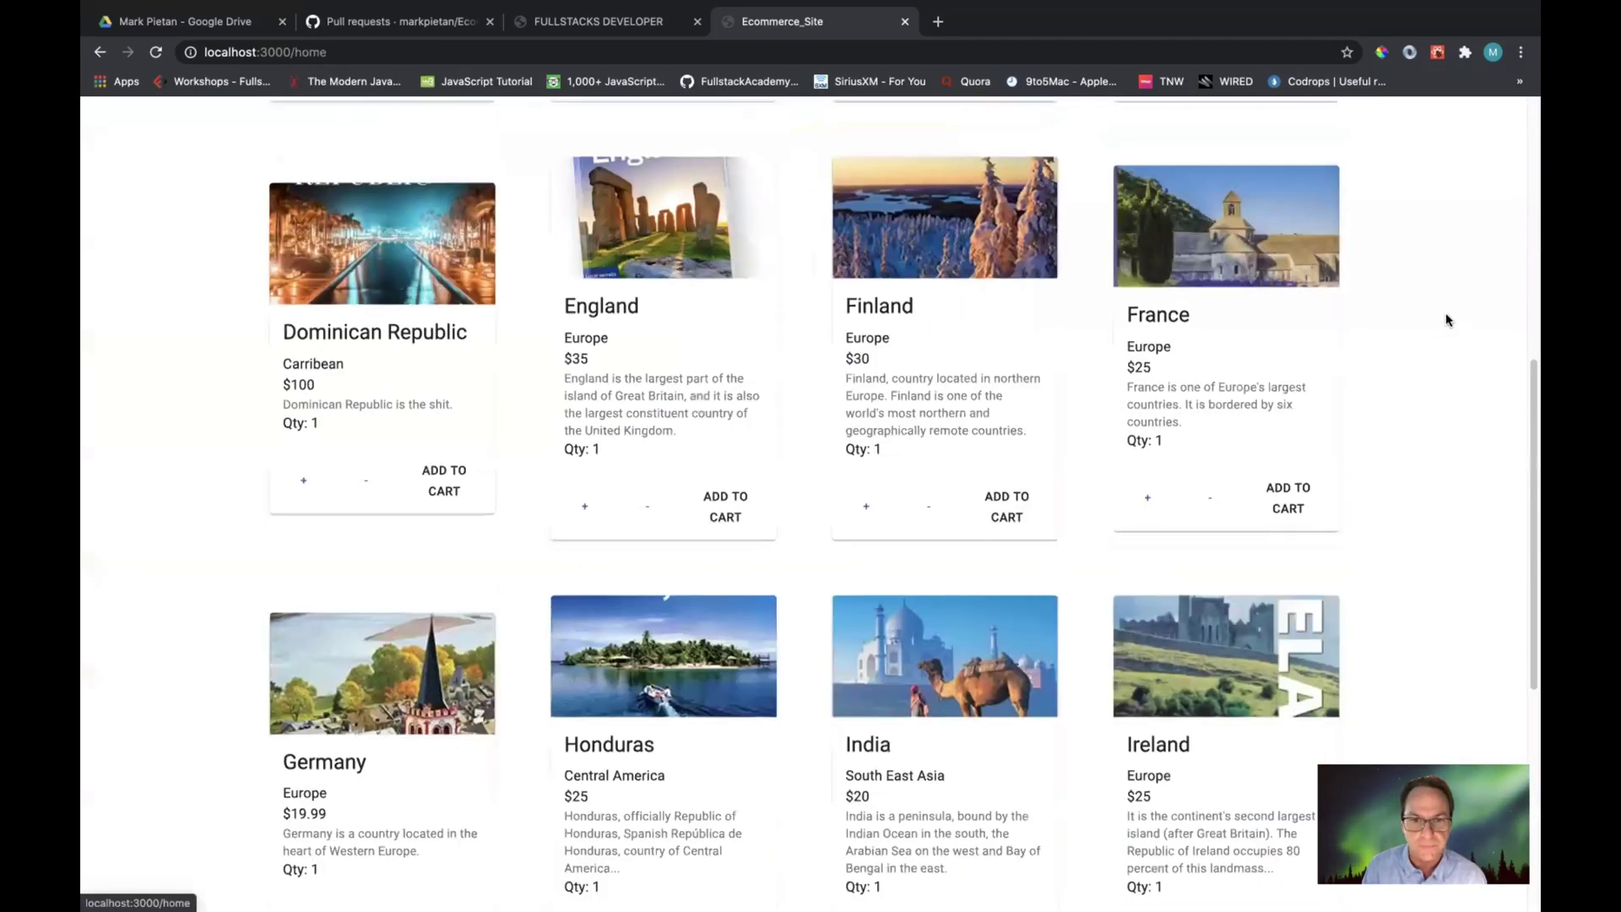
scroll(1446, 319, "up", 15)
scroll(1446, 319, "up", 2)
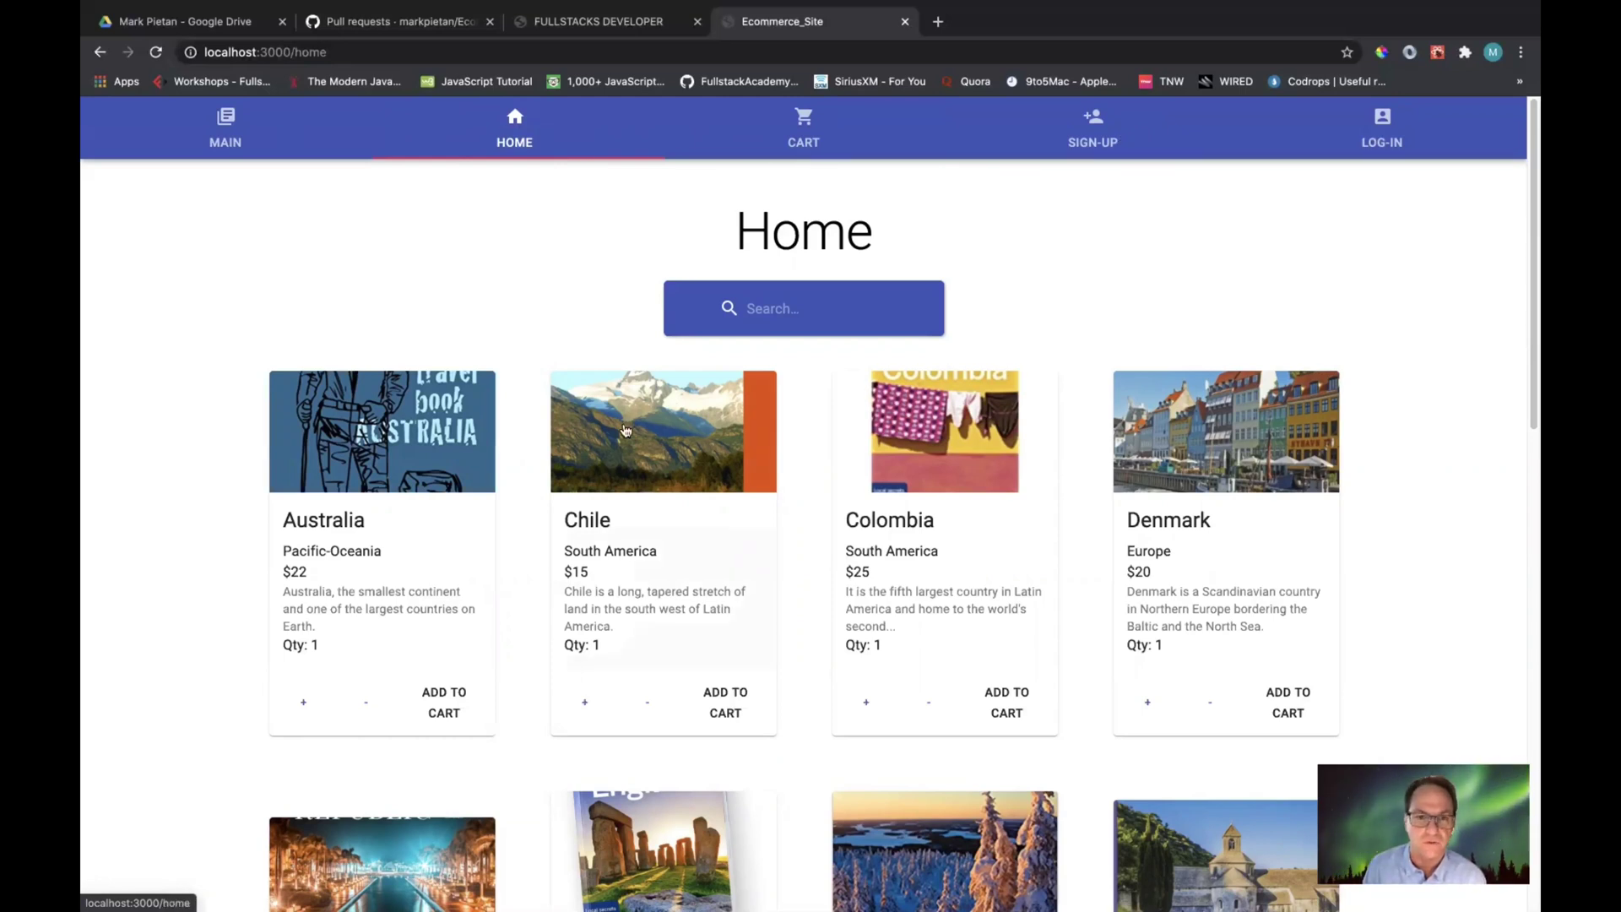
- Add one copy each of the Chile, Colombia and Denmark books to the cart
left_click(740, 702)
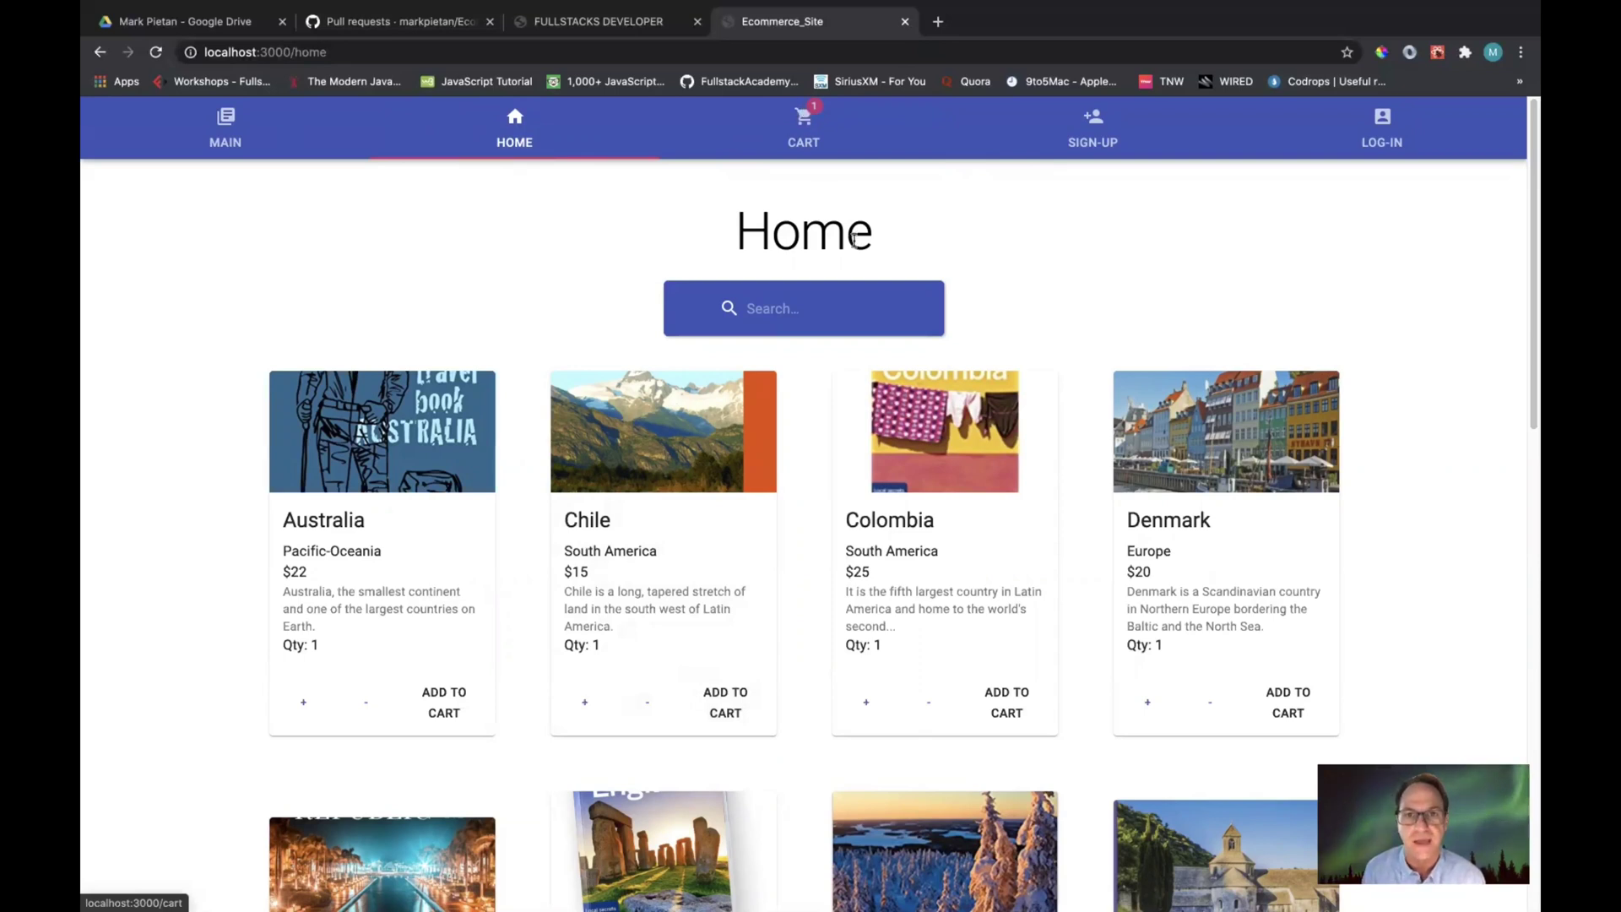
left_click(1005, 706)
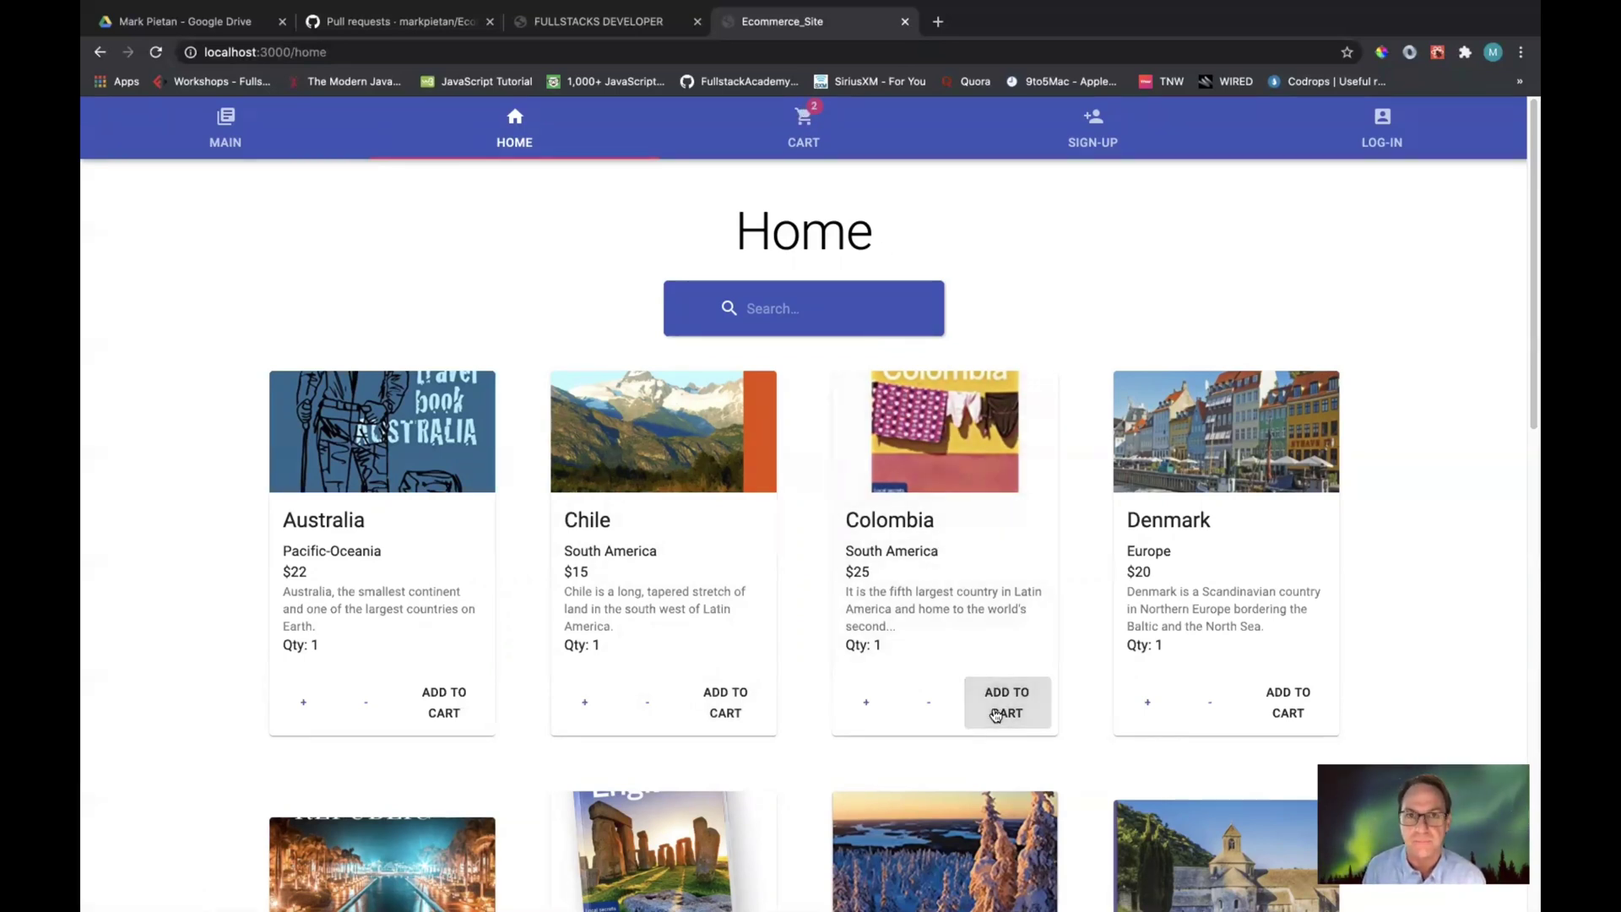
left_click(1287, 702)
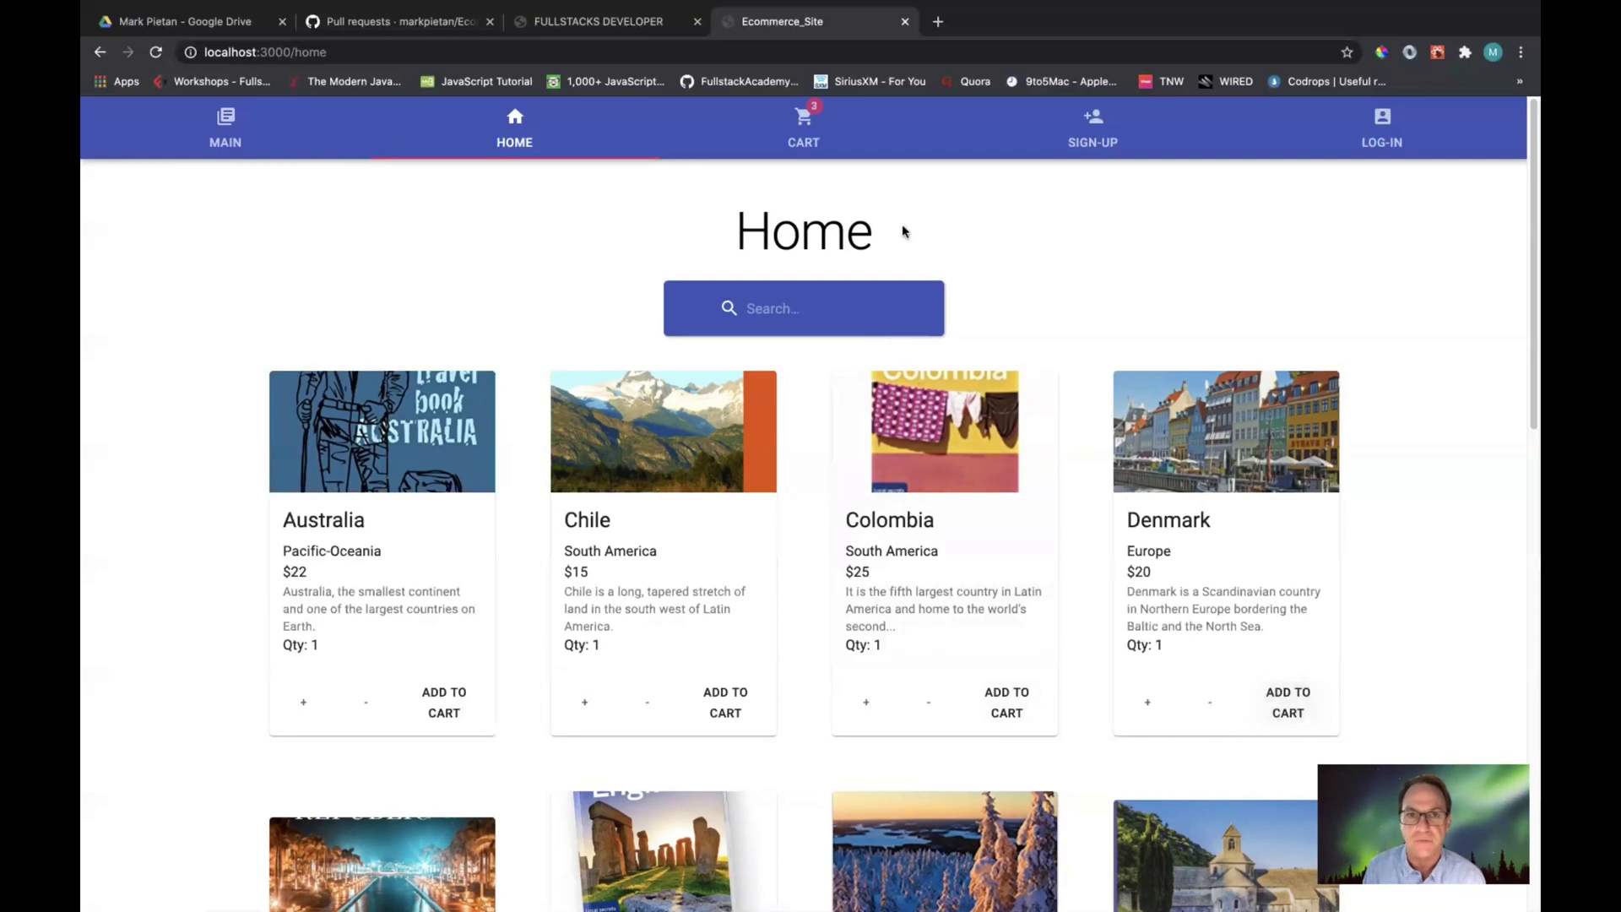
- Open the cart and remove the Colombia and Chile books from it
left_click(806, 122)
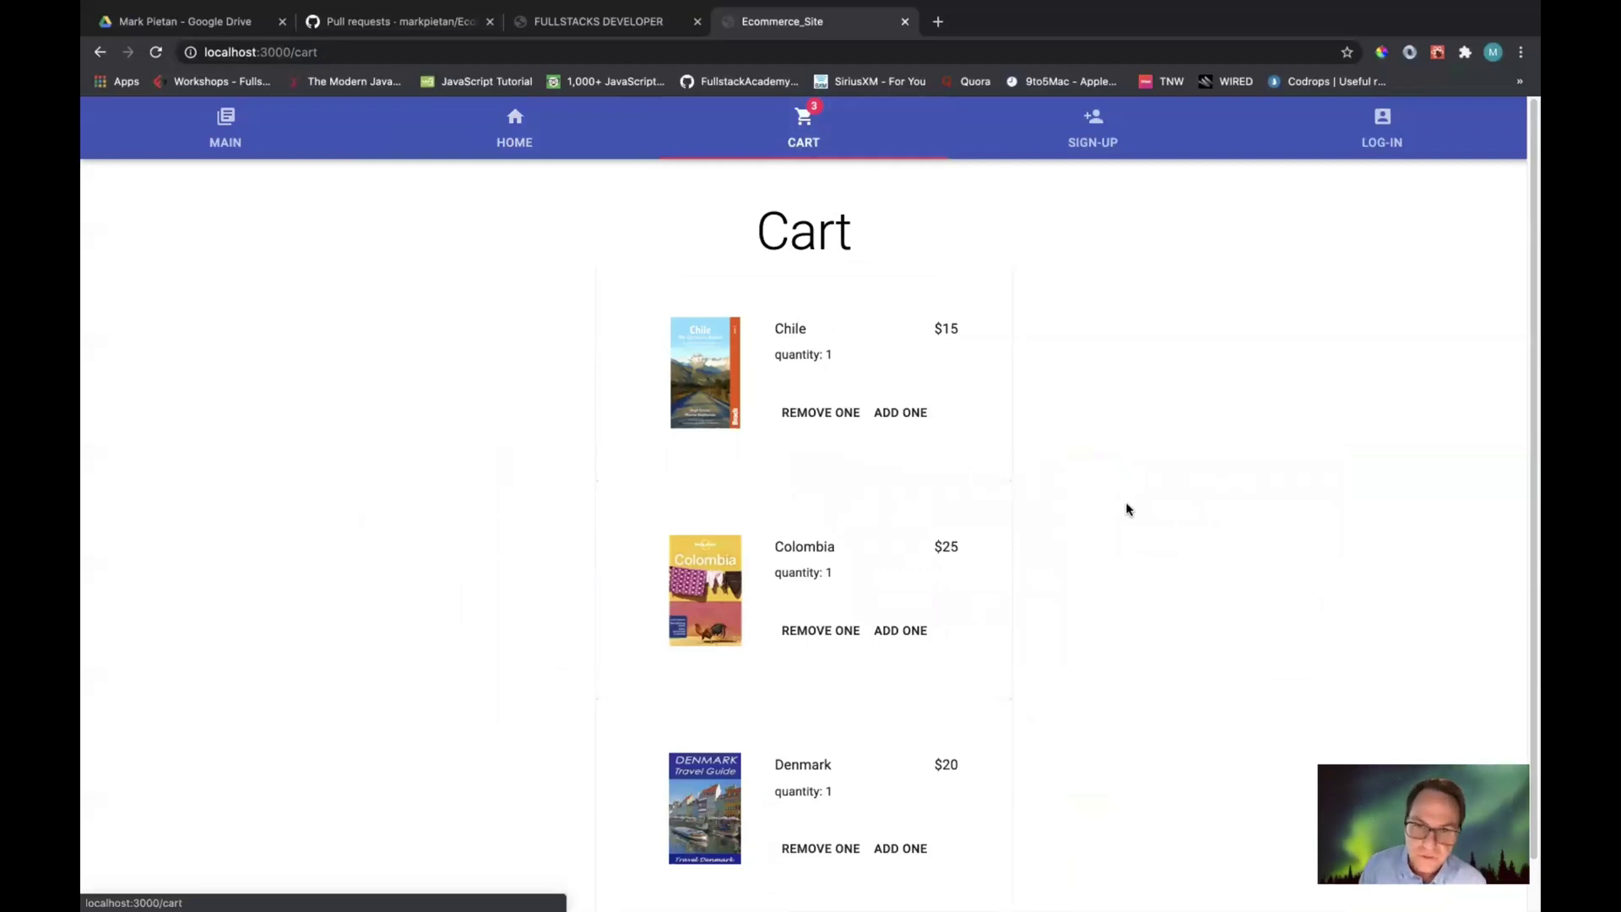
scroll(1126, 503, "down", 1)
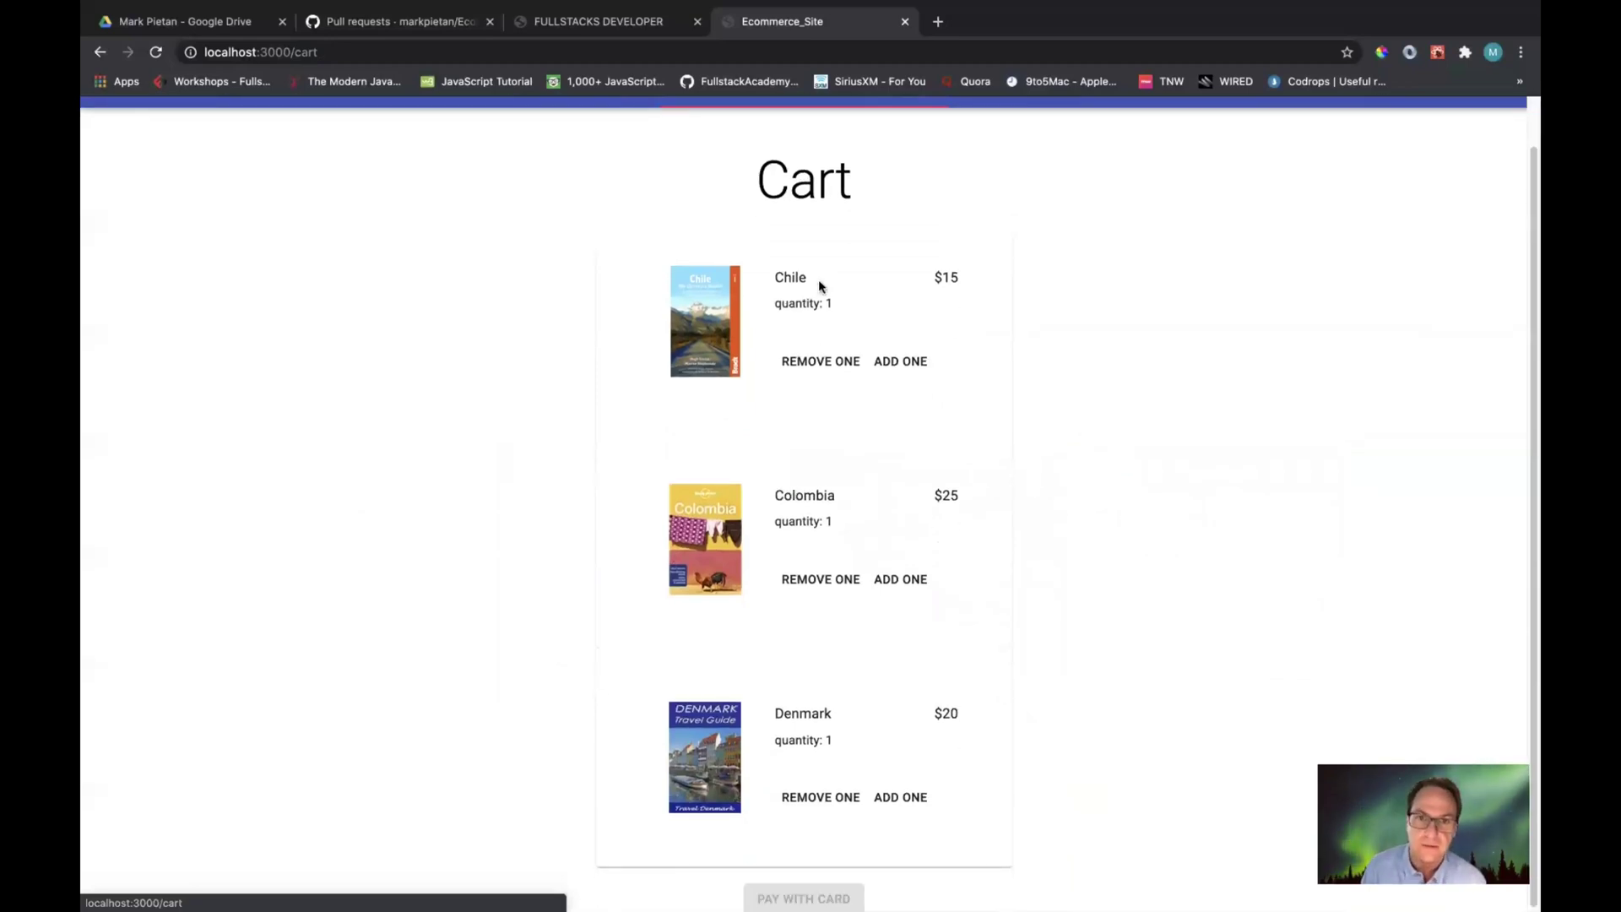
left_click(800, 580)
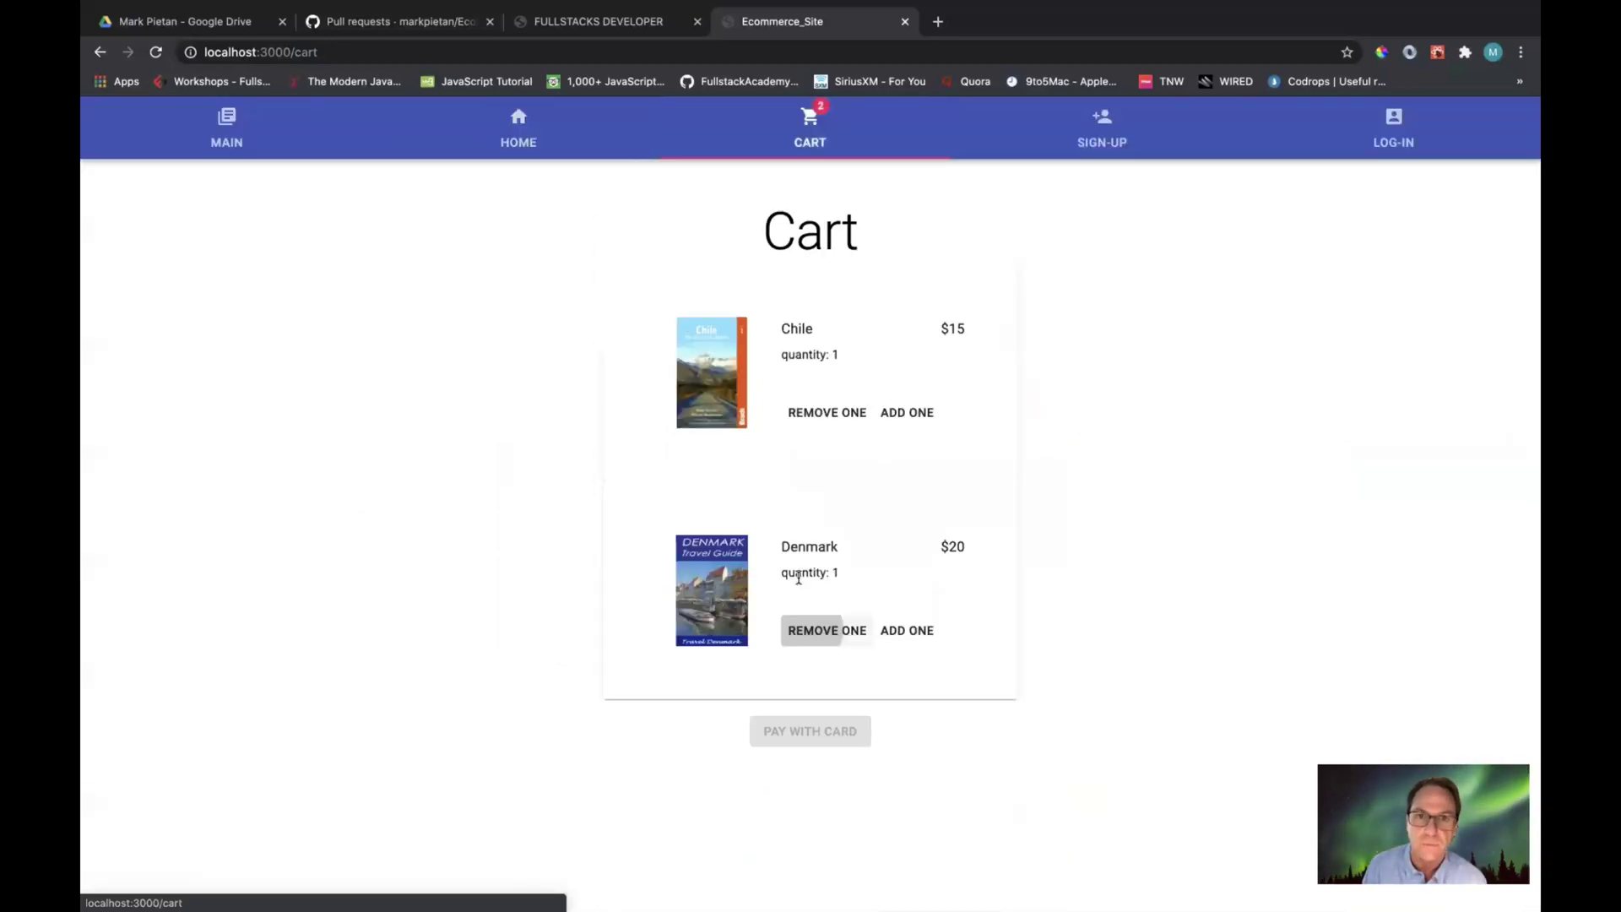
left_click(810, 426)
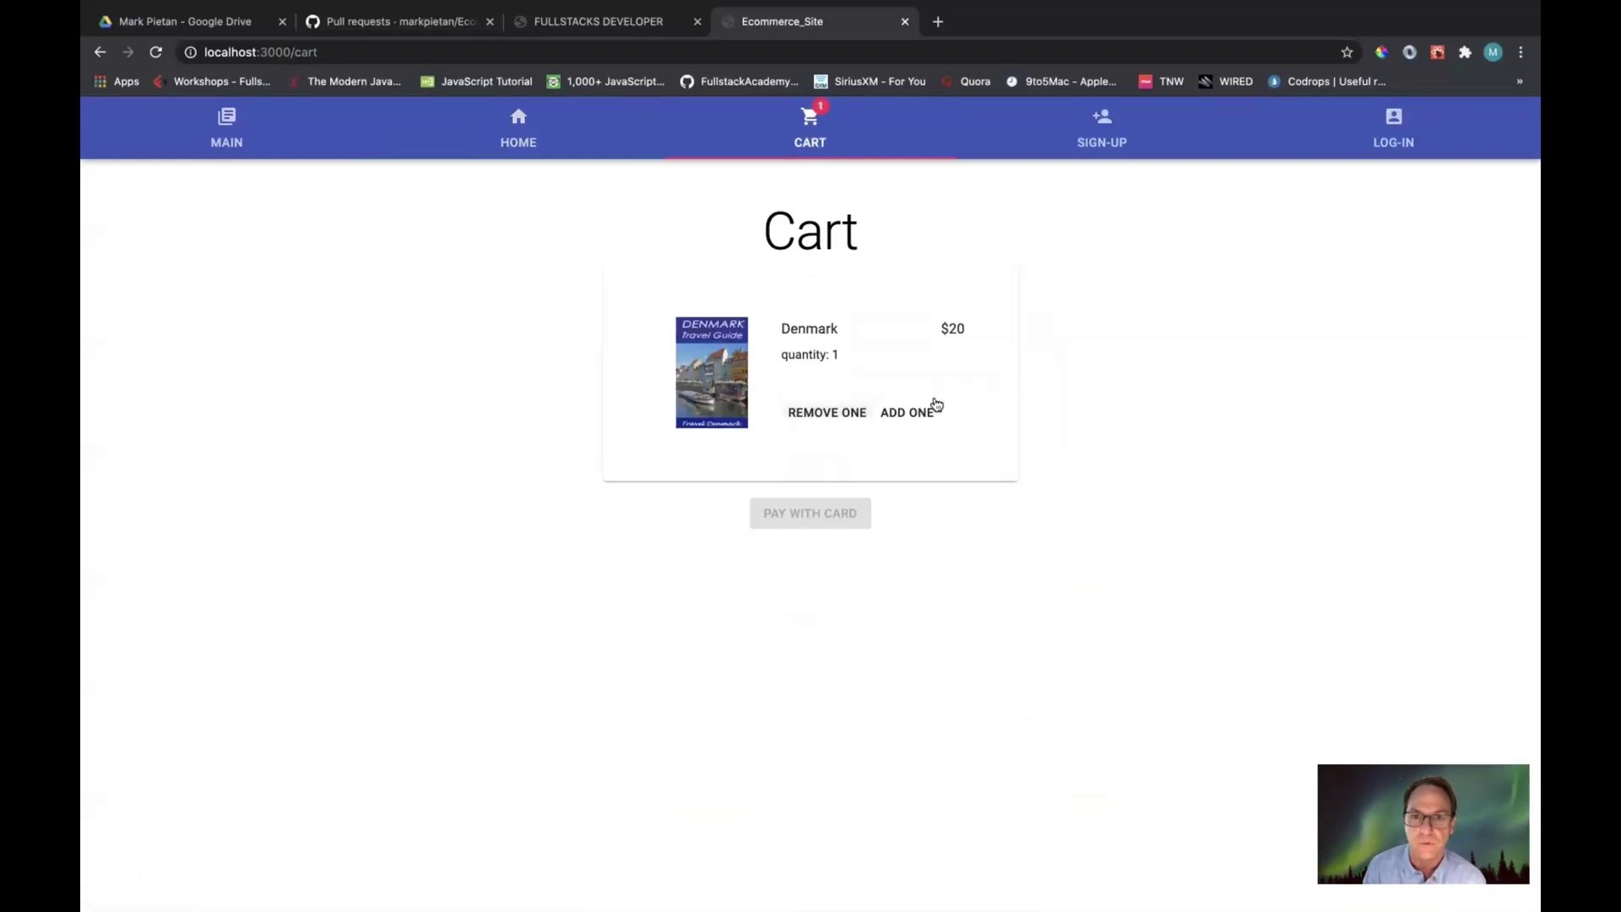
- Raise the Denmark book's quantity to 3 in the cart, and reduce it one by one until the cart is empty
left_click(900, 415)
left_click(900, 415)
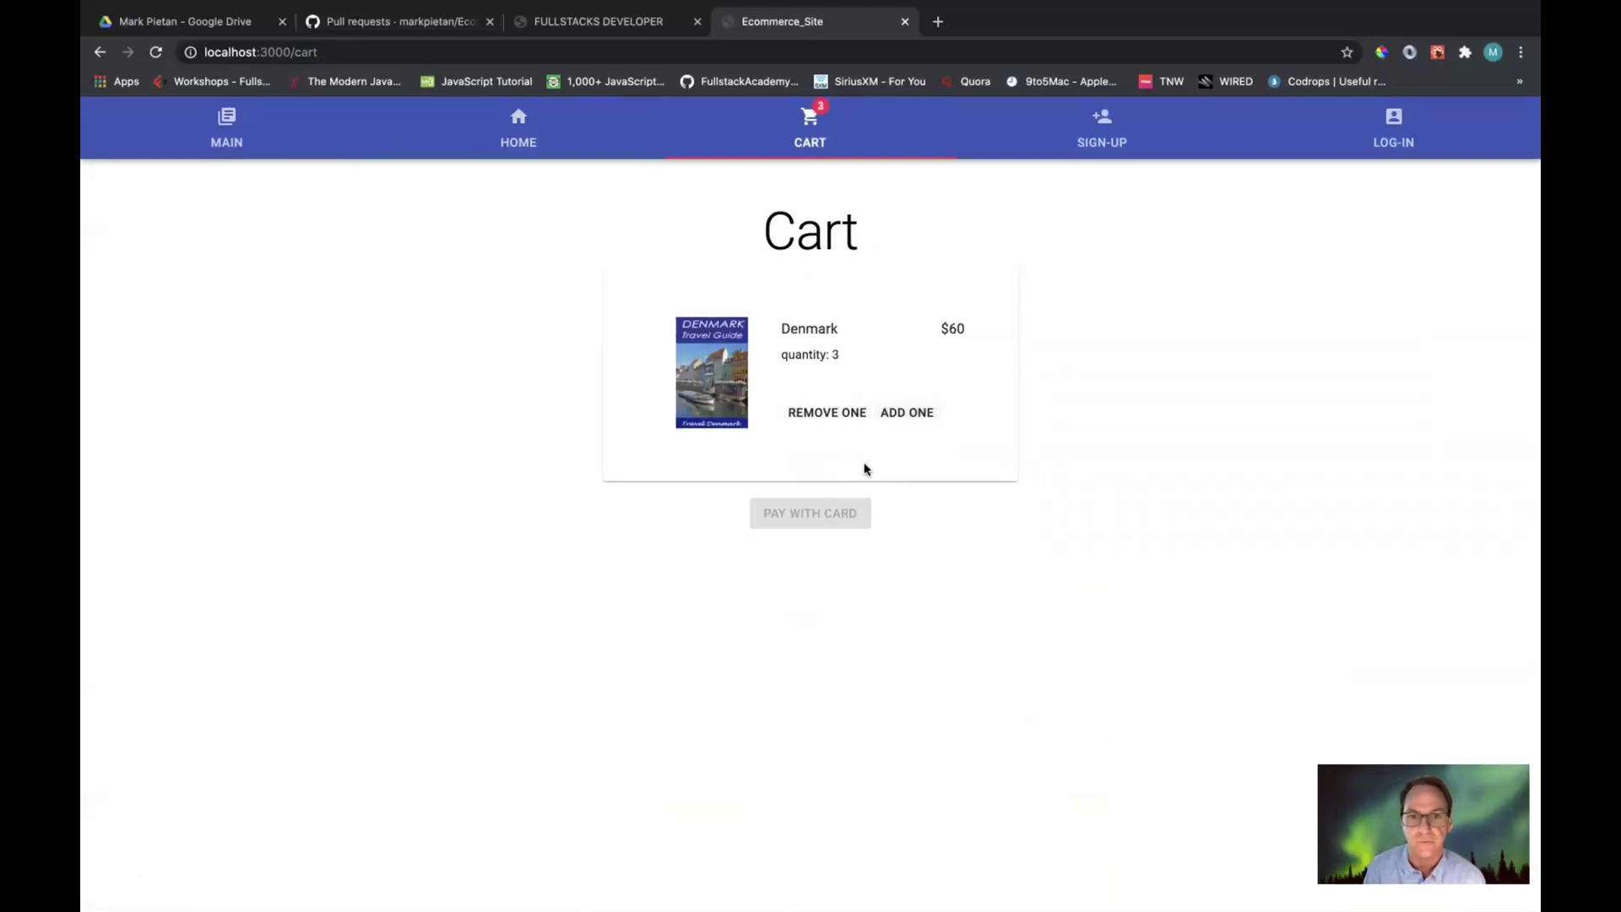
left_click(855, 419)
left_click(855, 419)
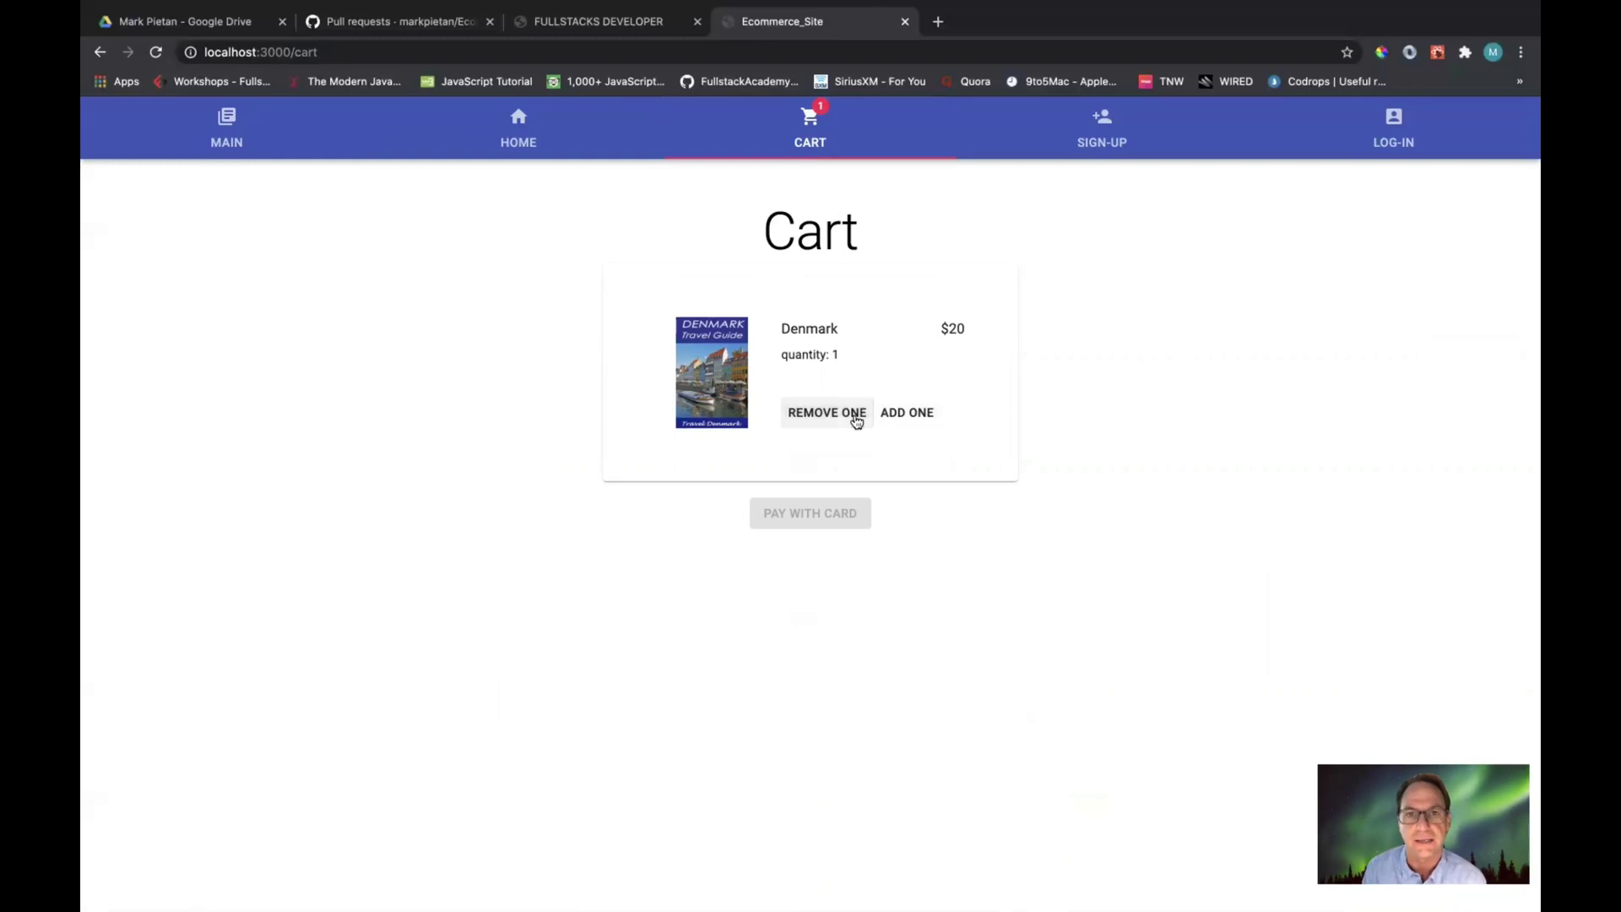
left_click(855, 420)
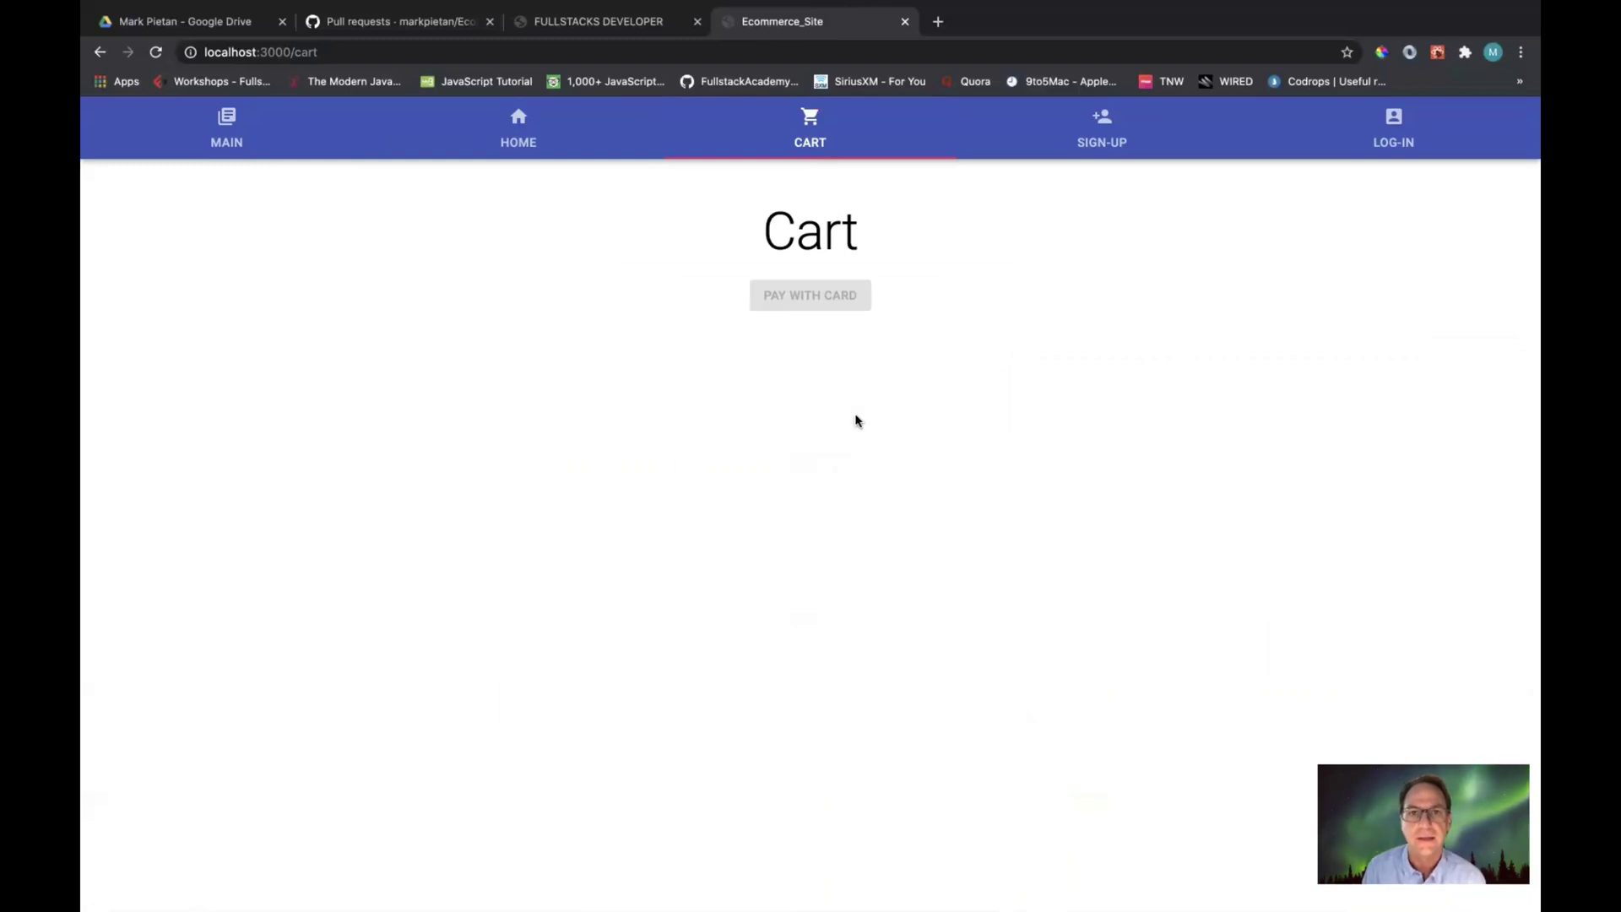
- Return to the Home page and inspect it with the developer tools widened to nearly half the window
left_click(527, 132)
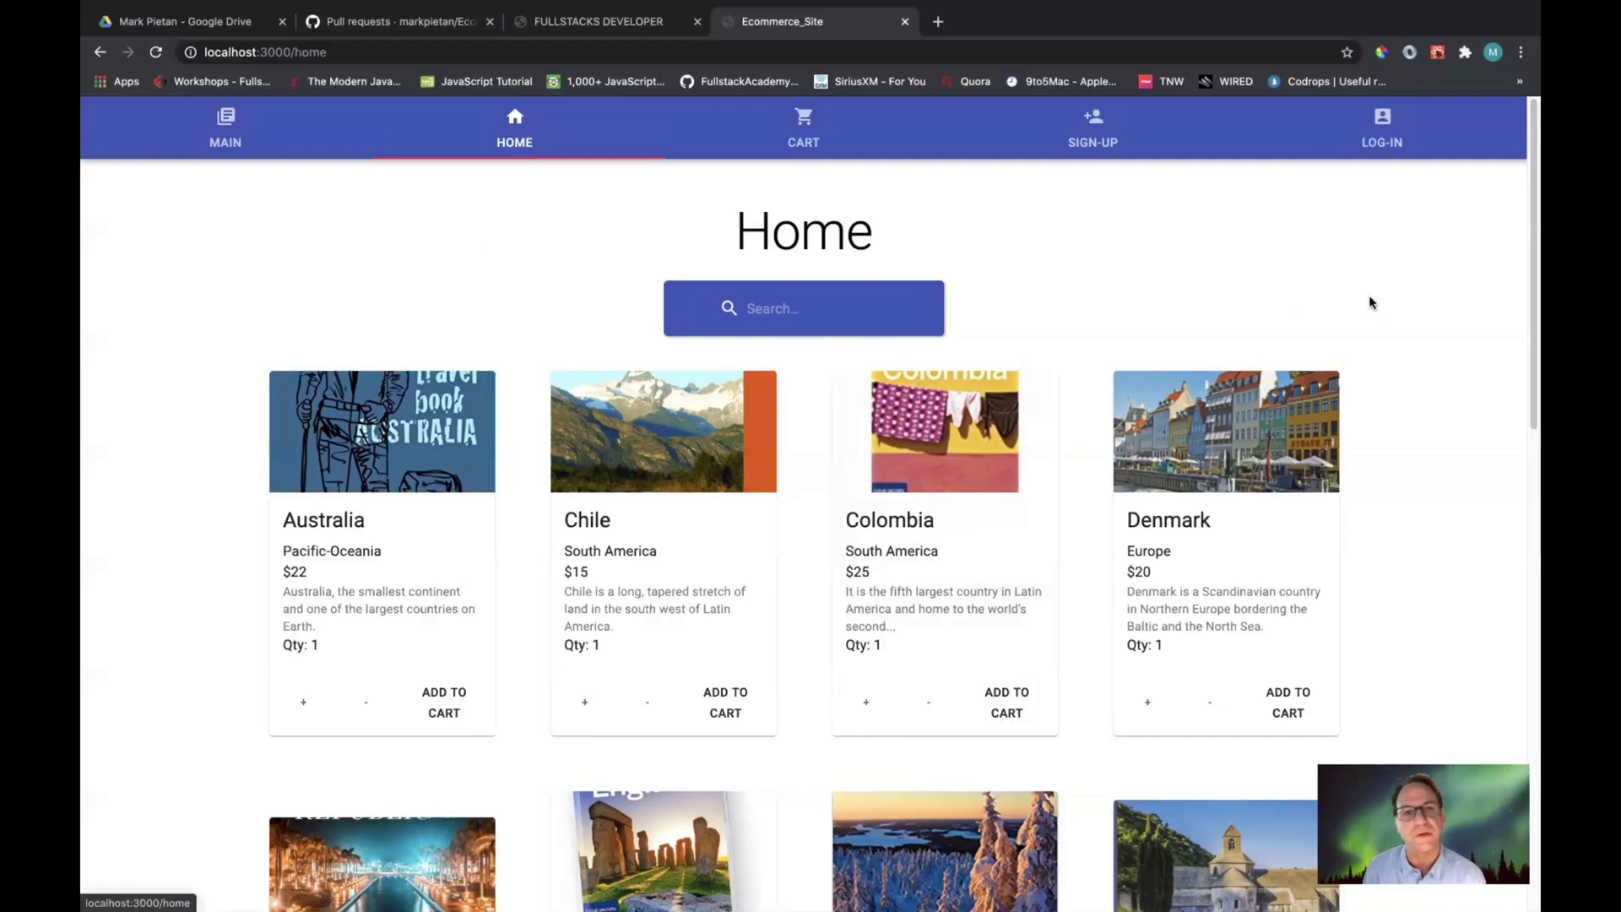
right_click(1115, 217)
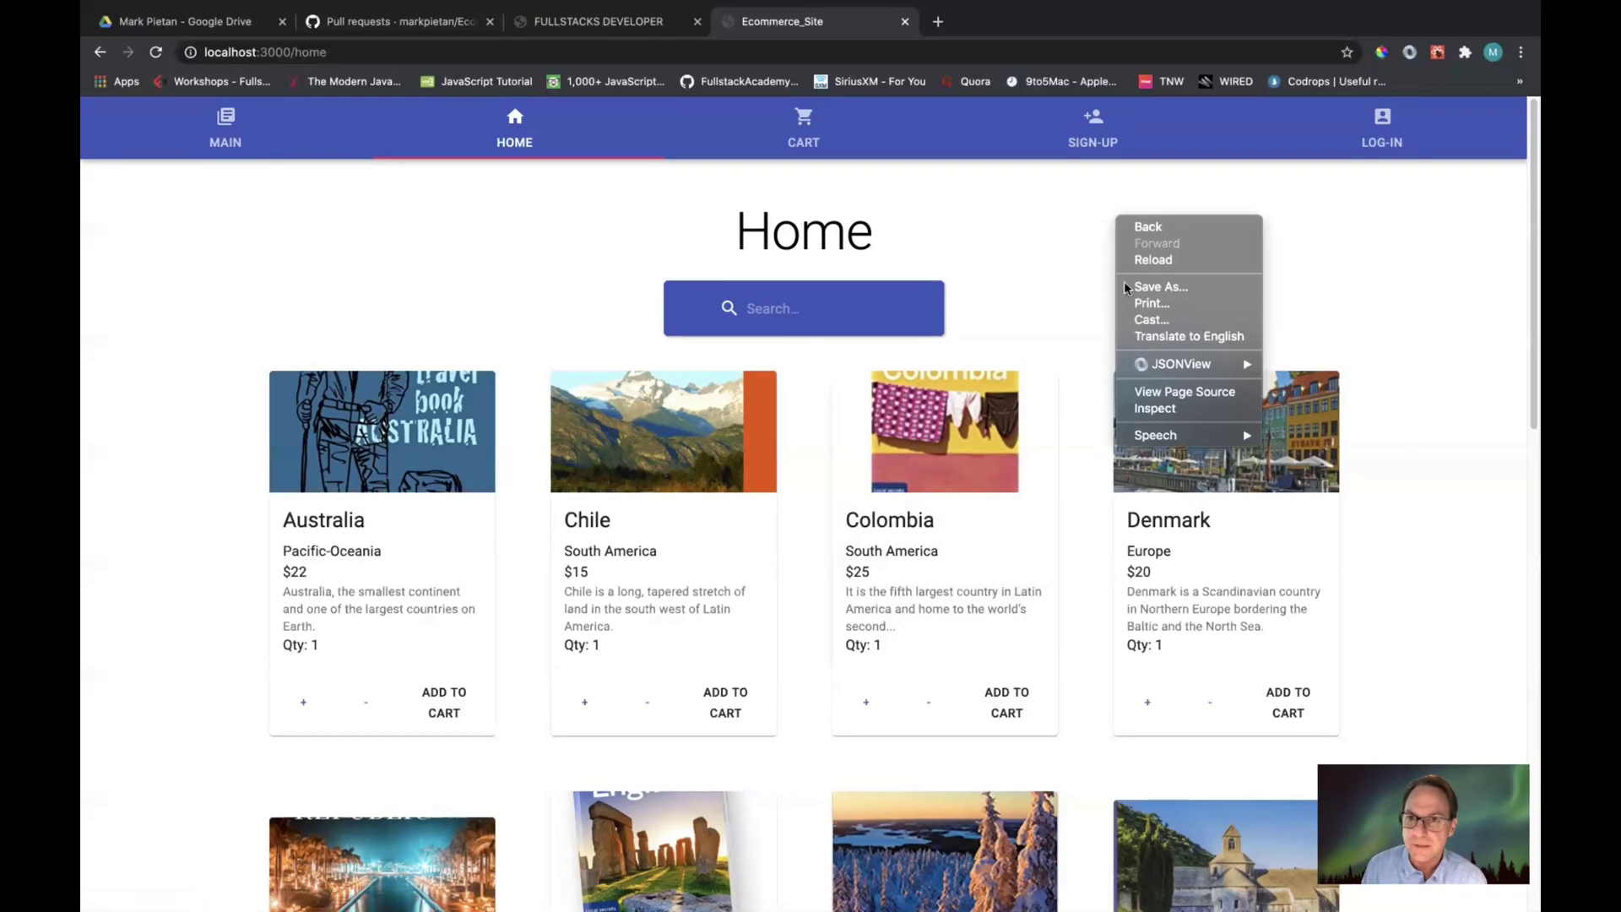
left_click(1154, 411)
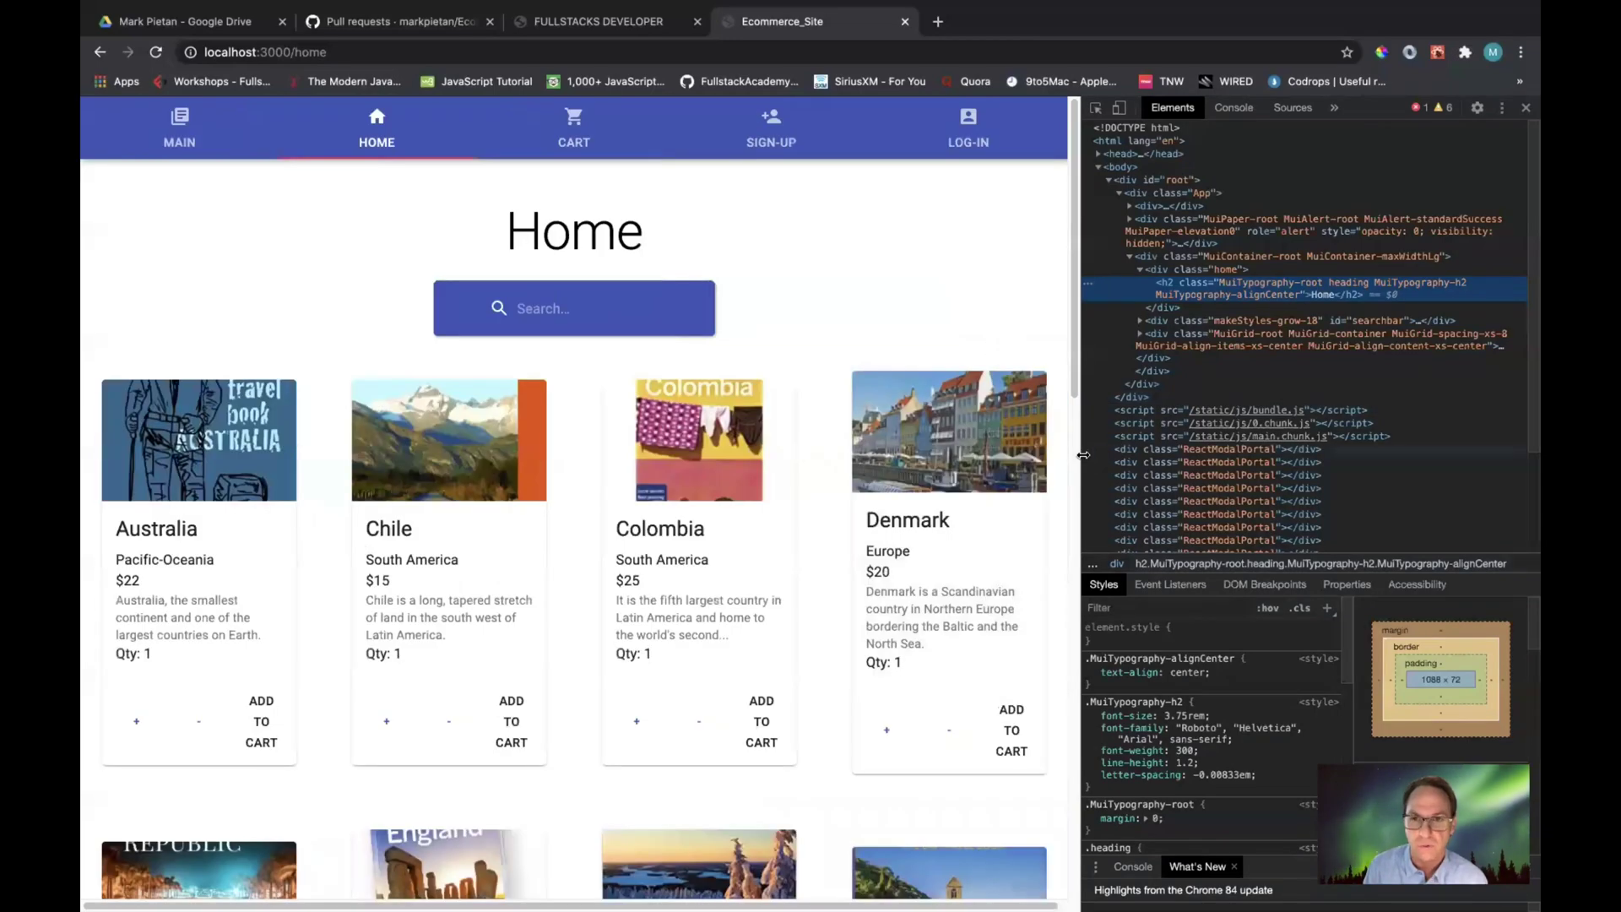
left_click_drag(1084, 455, 869, 432)
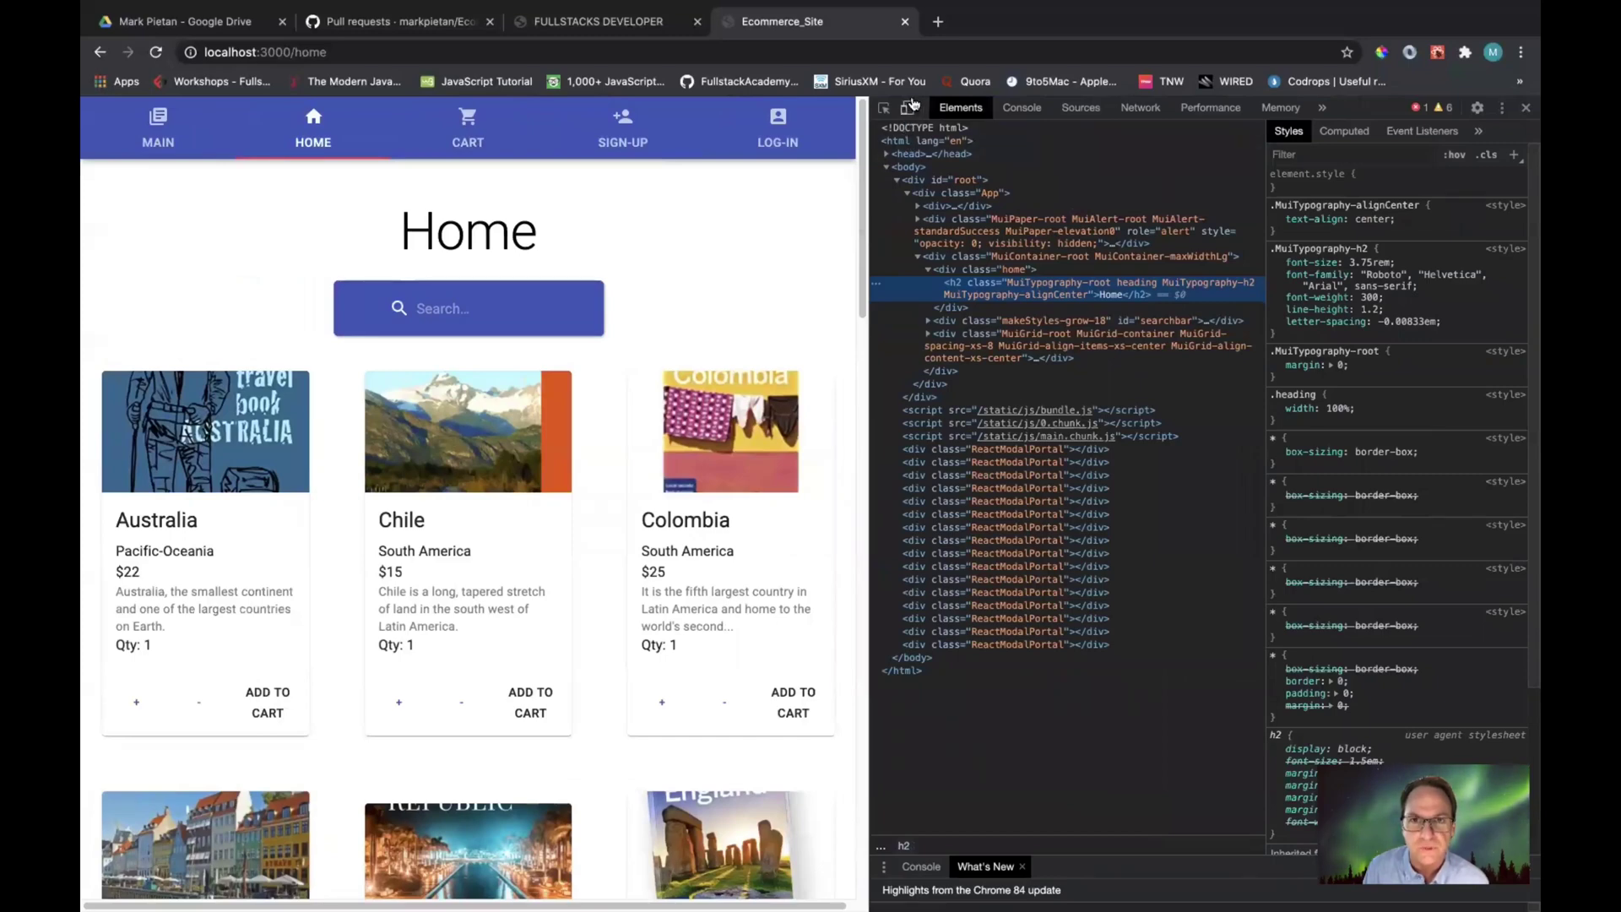
- Preview the Home page in device emulation as a Galaxy S5, and close the developer tools after restoring the normal view
left_click(909, 107)
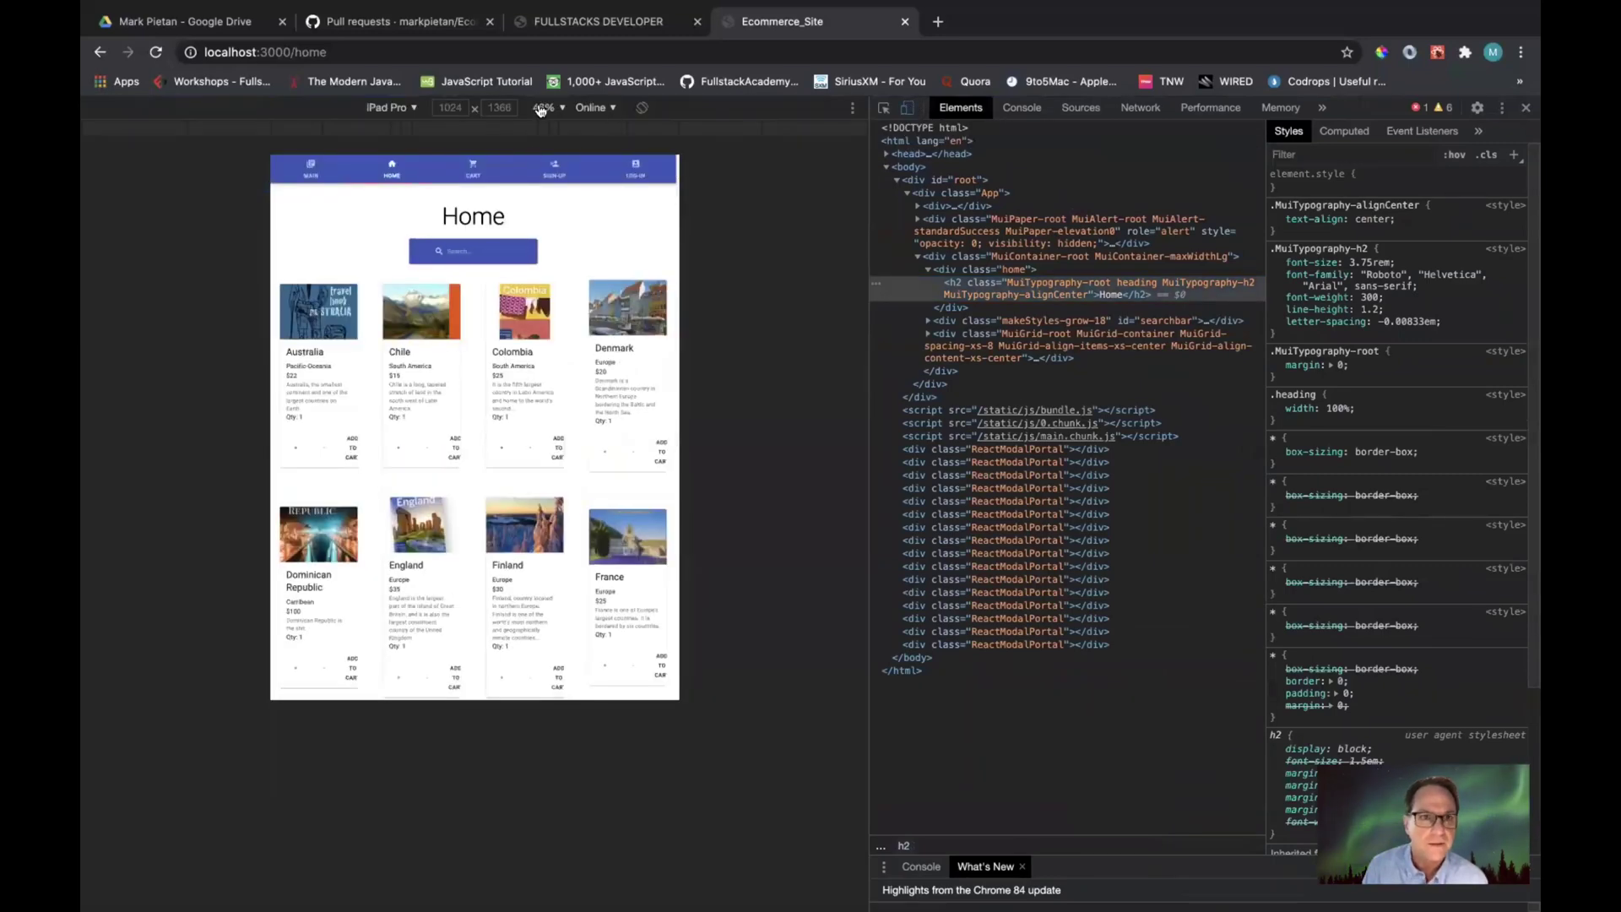
left_click(414, 109)
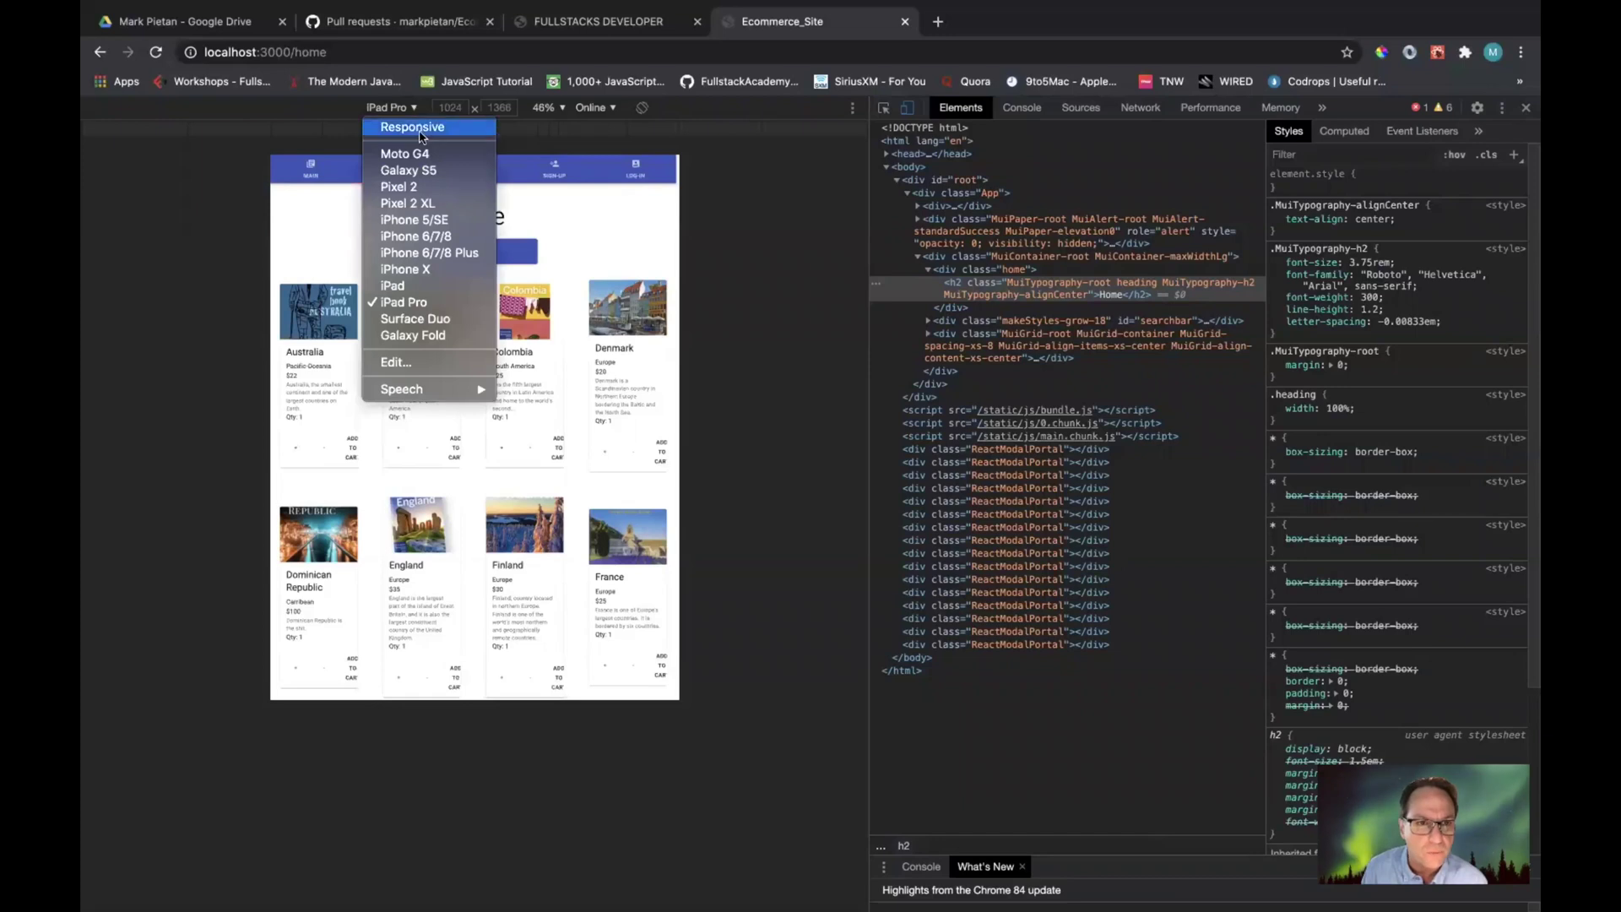
left_click(400, 170)
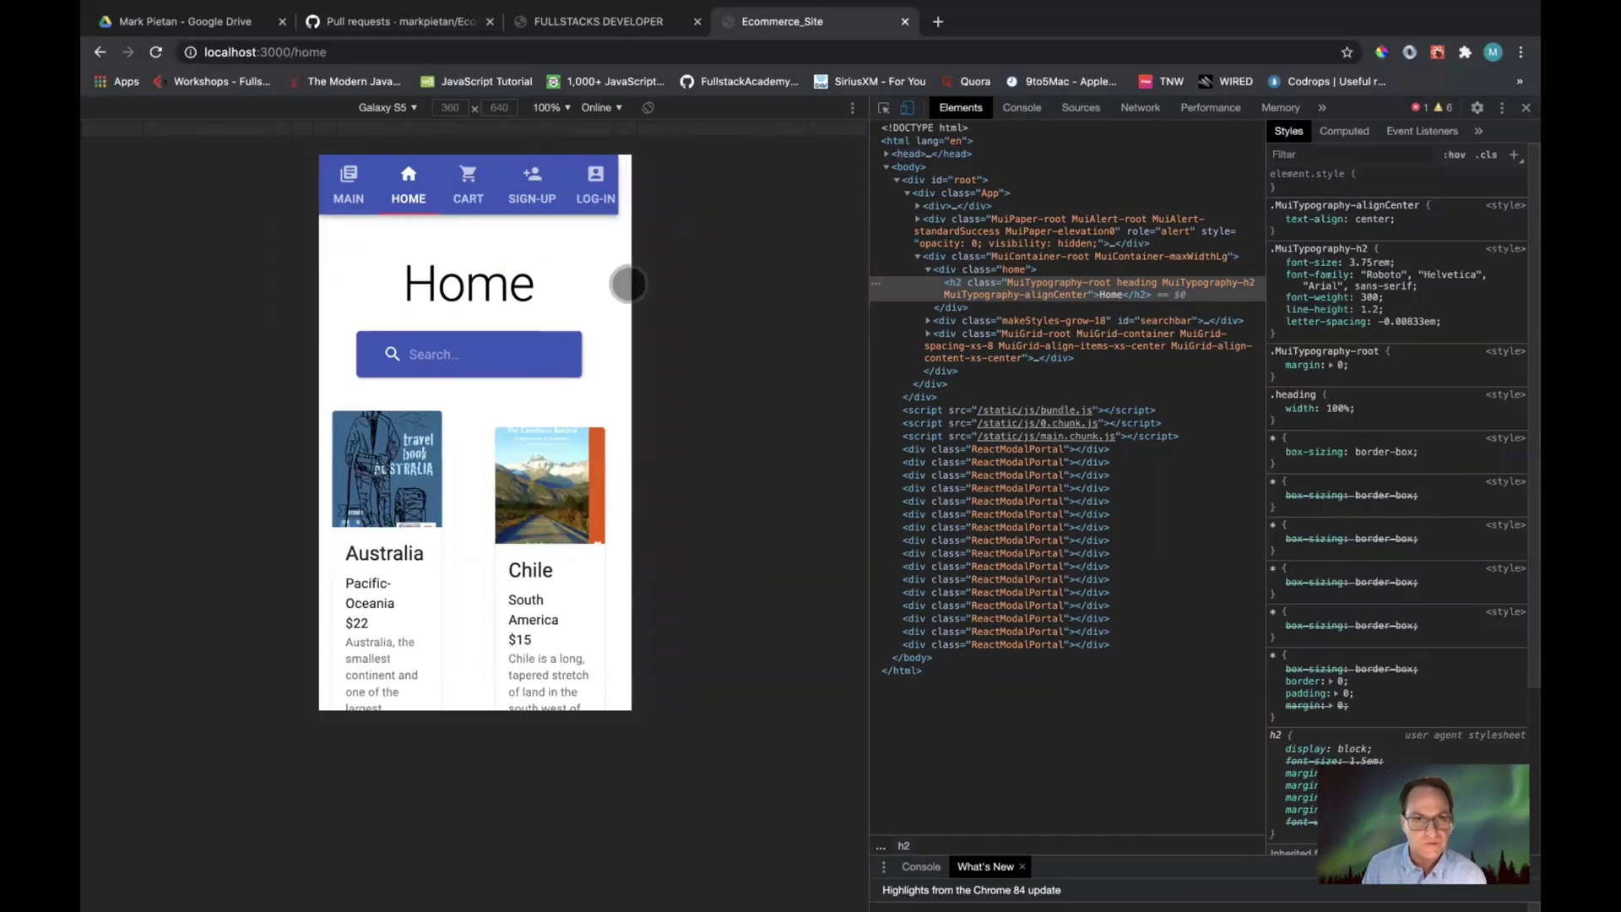
left_click(909, 112)
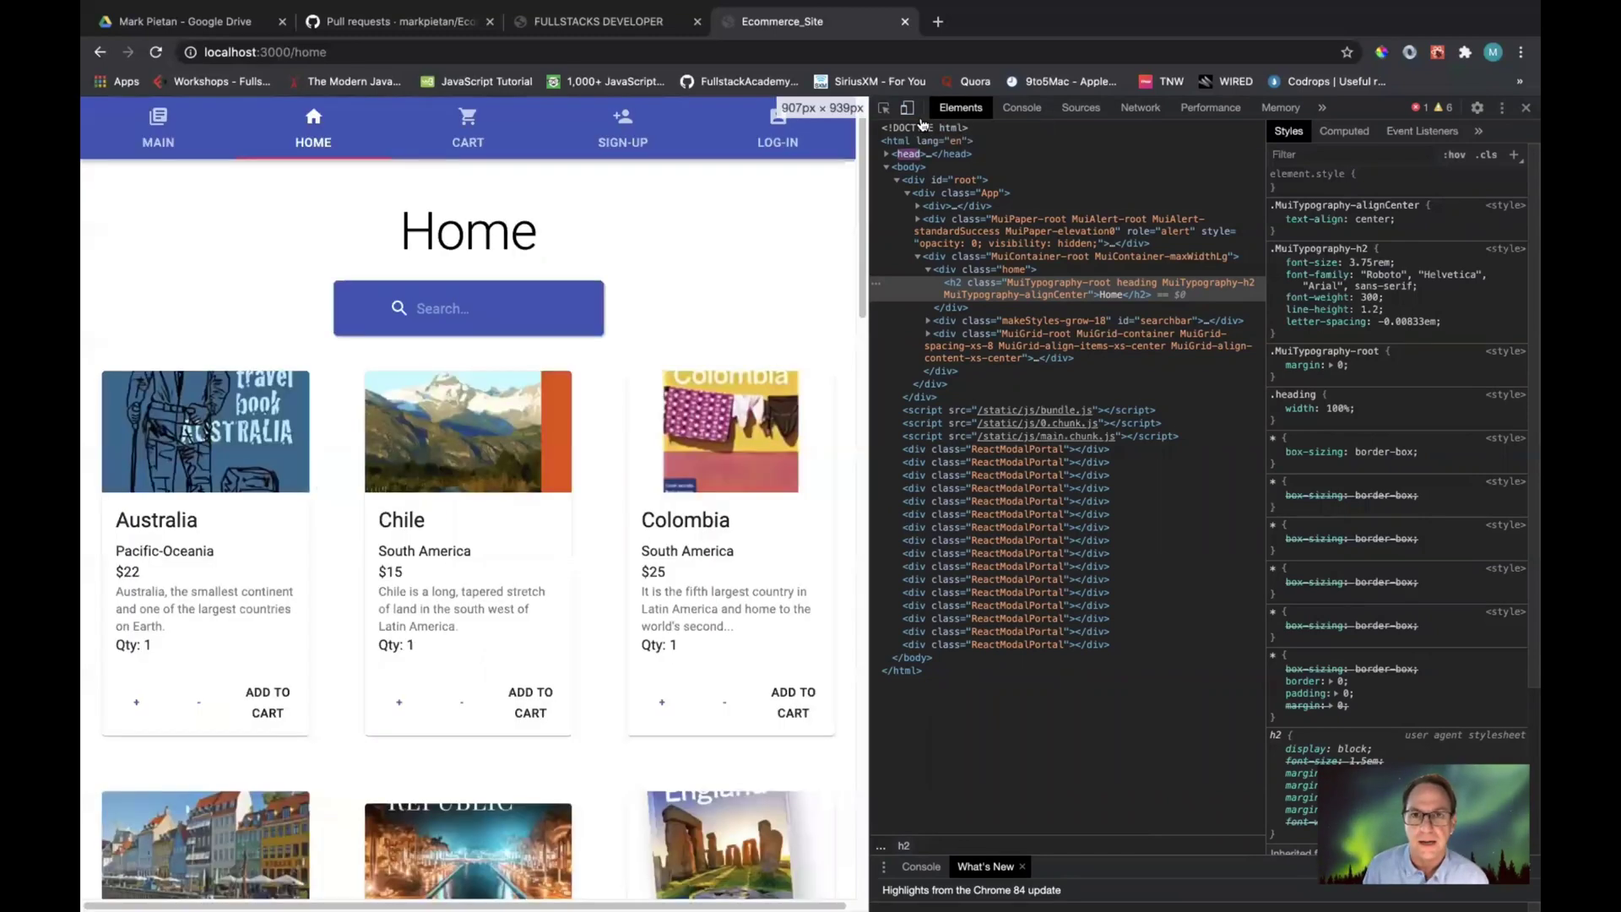
left_click(1524, 119)
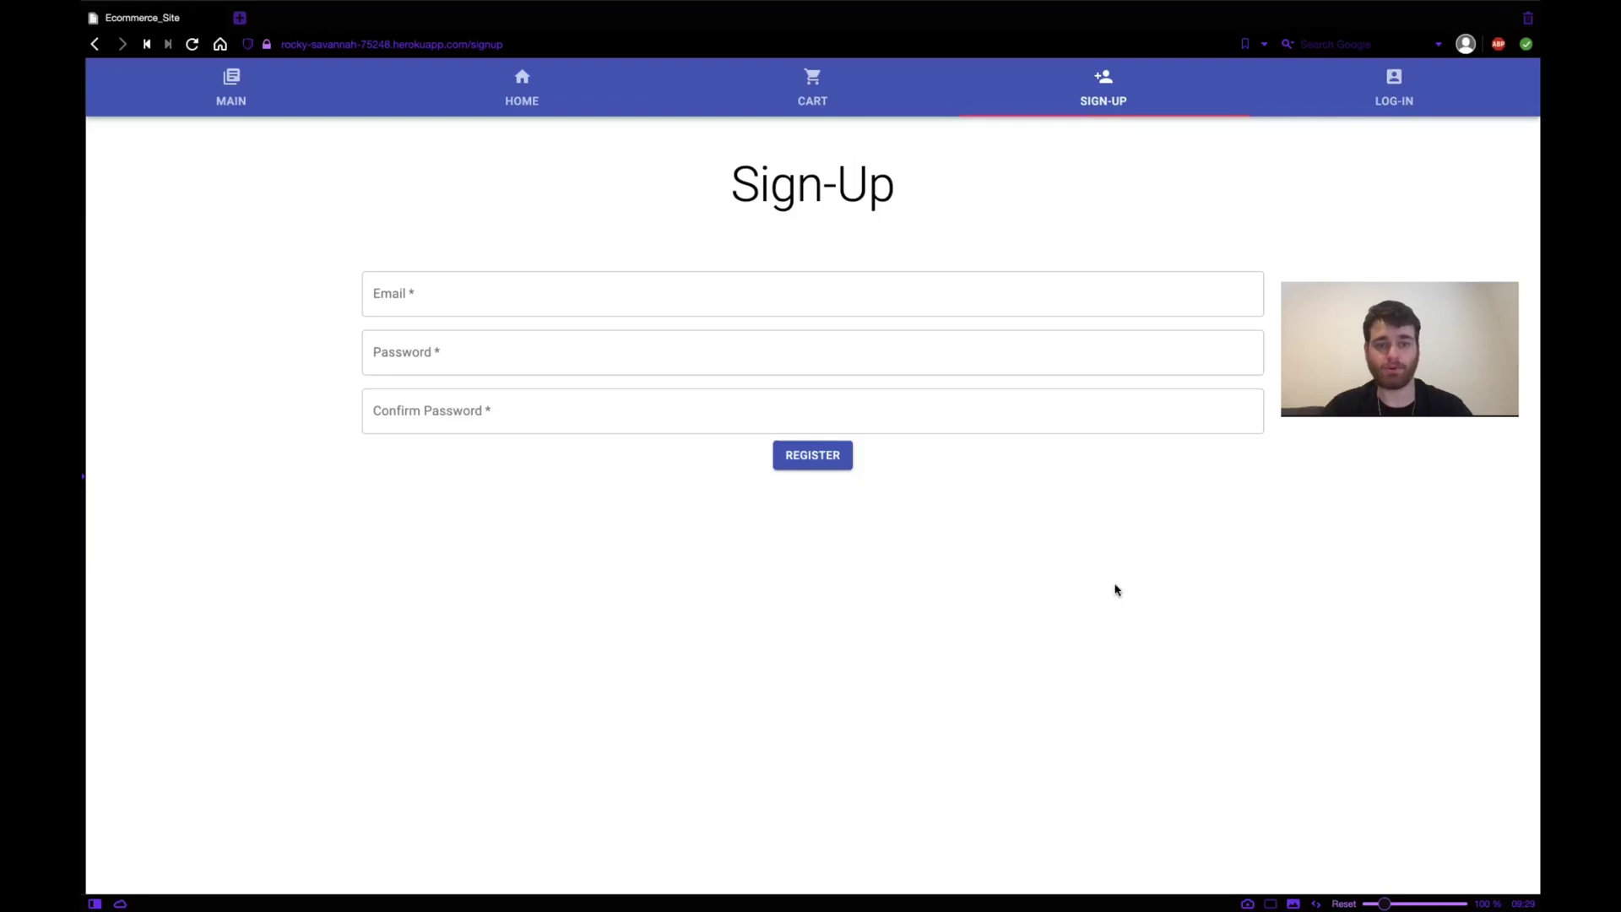
- Try to register an account on the Sign-Up page with an e-mail address, a password and the password confirmation
left_click(835, 310)
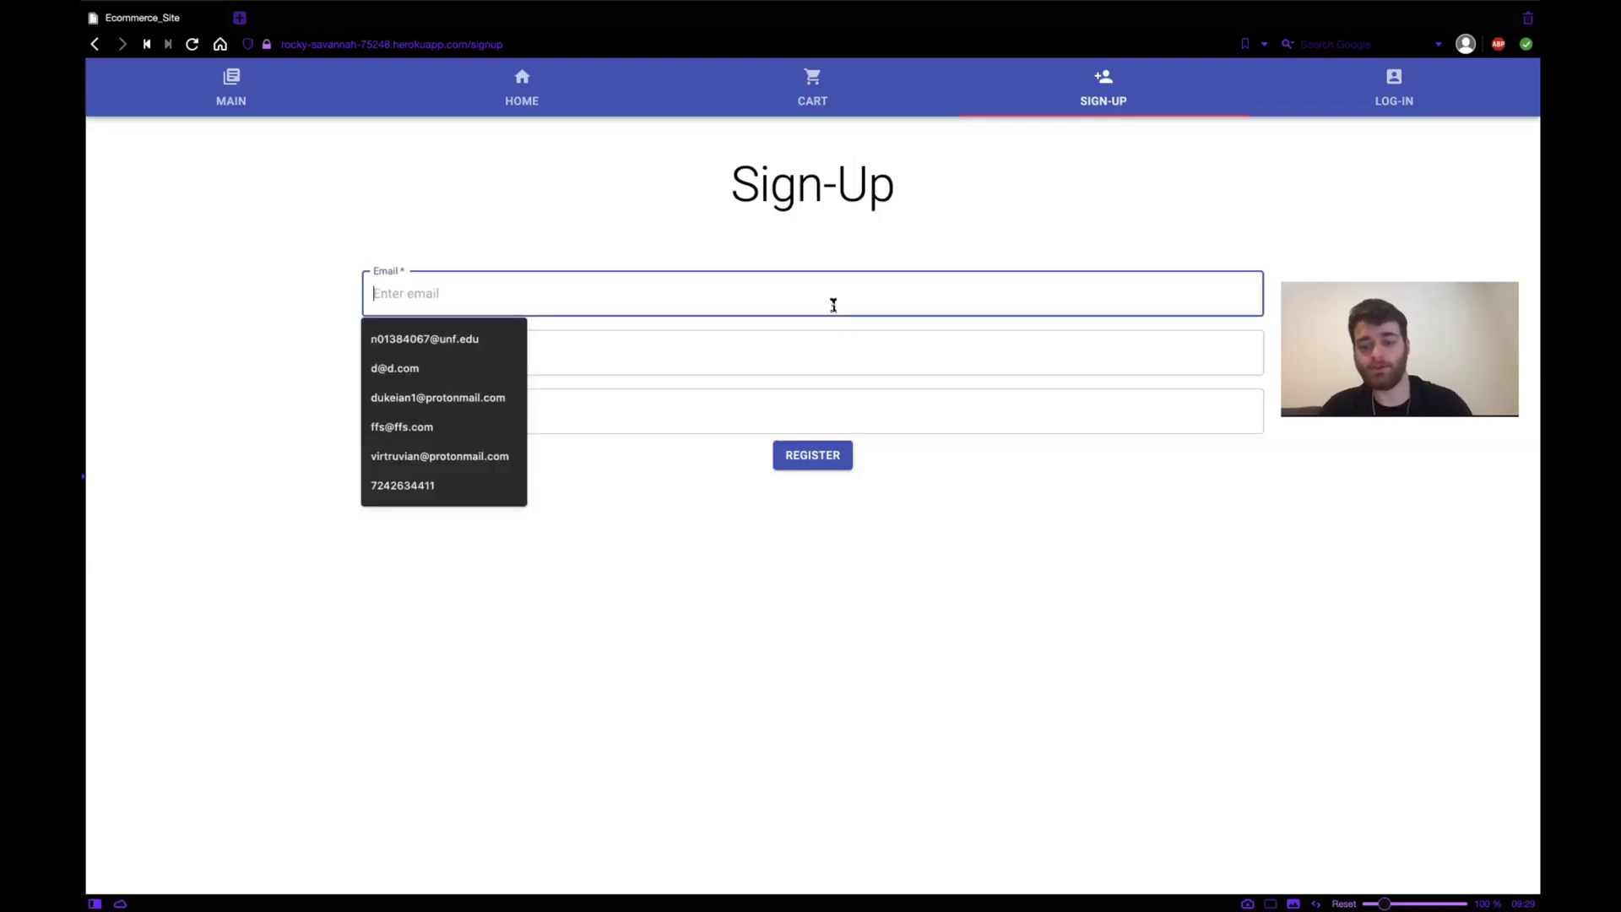
type("p@p.")
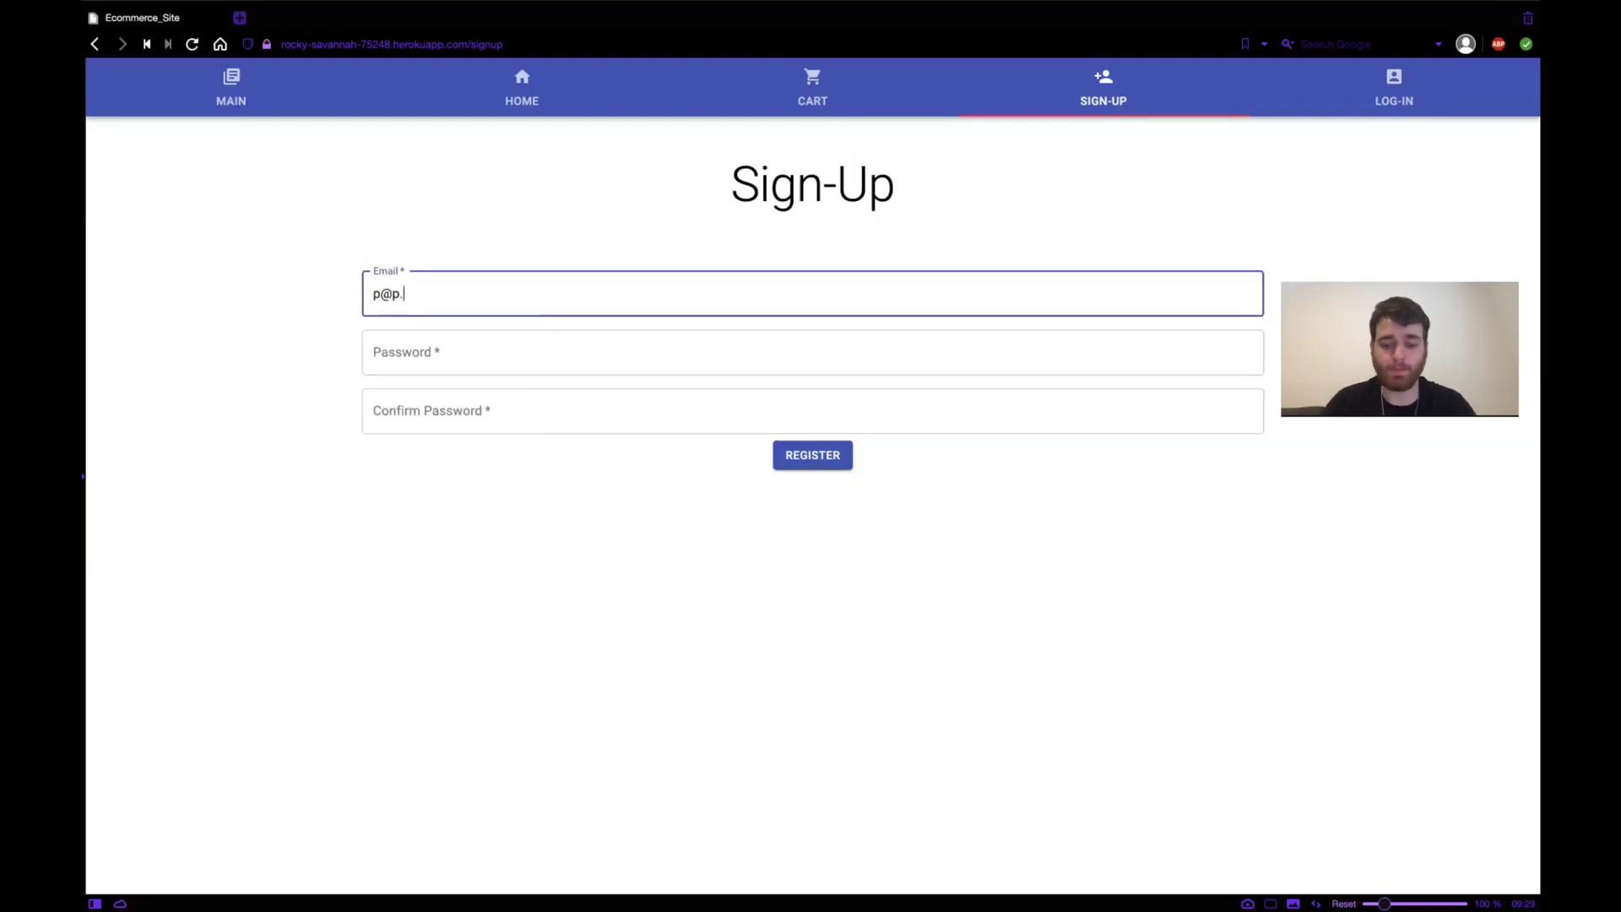
type("com")
left_click(377, 353)
type("pp")
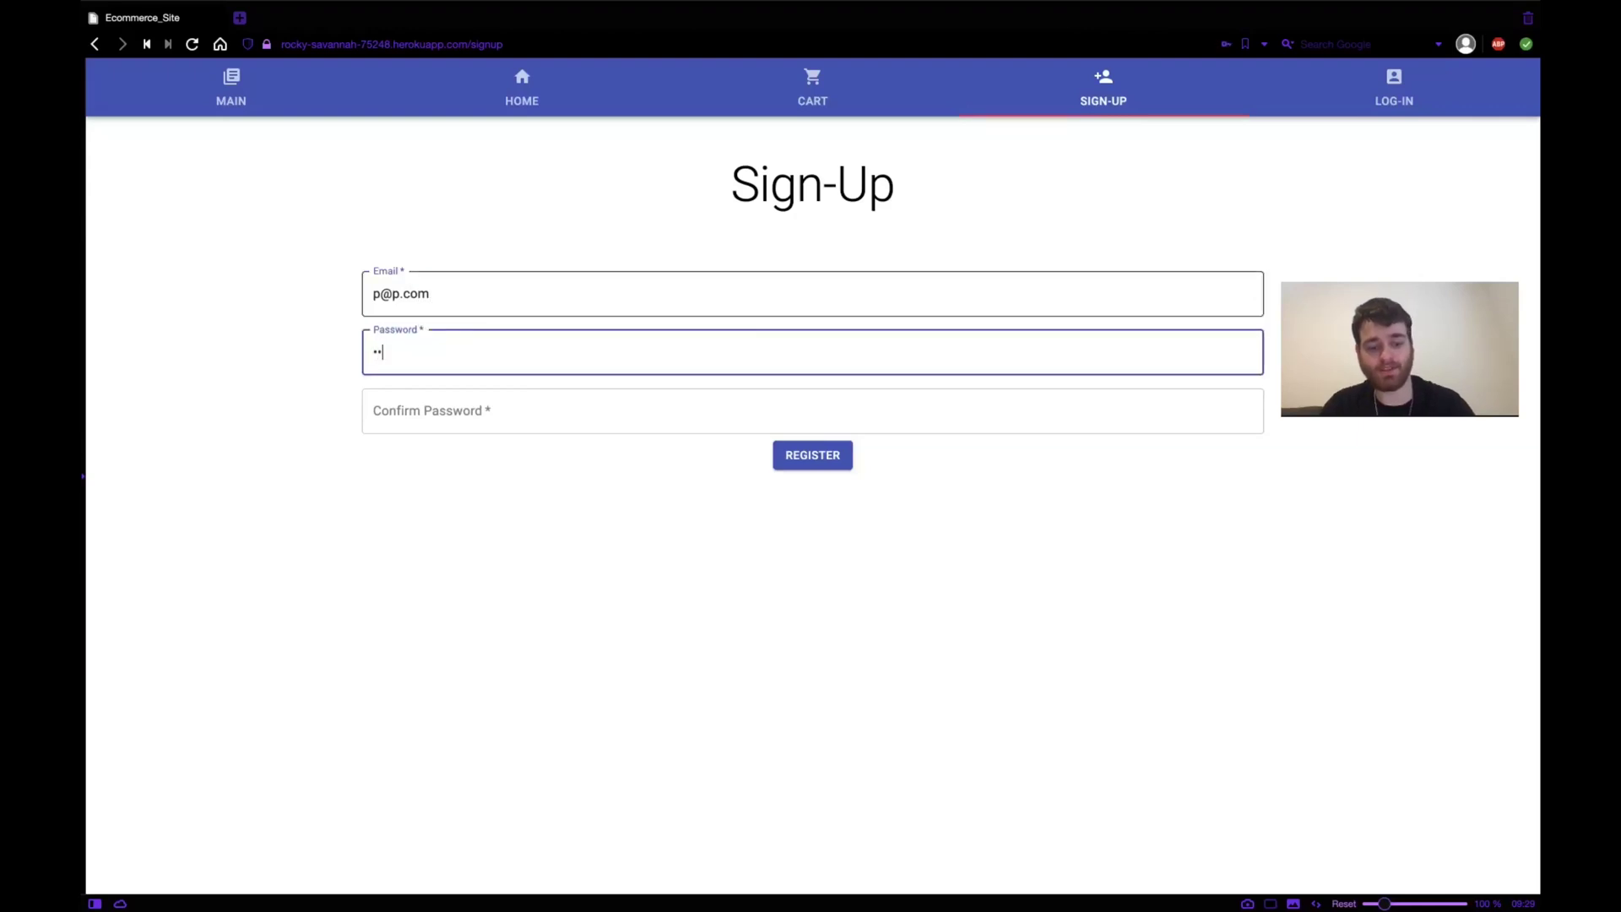
left_click(378, 412)
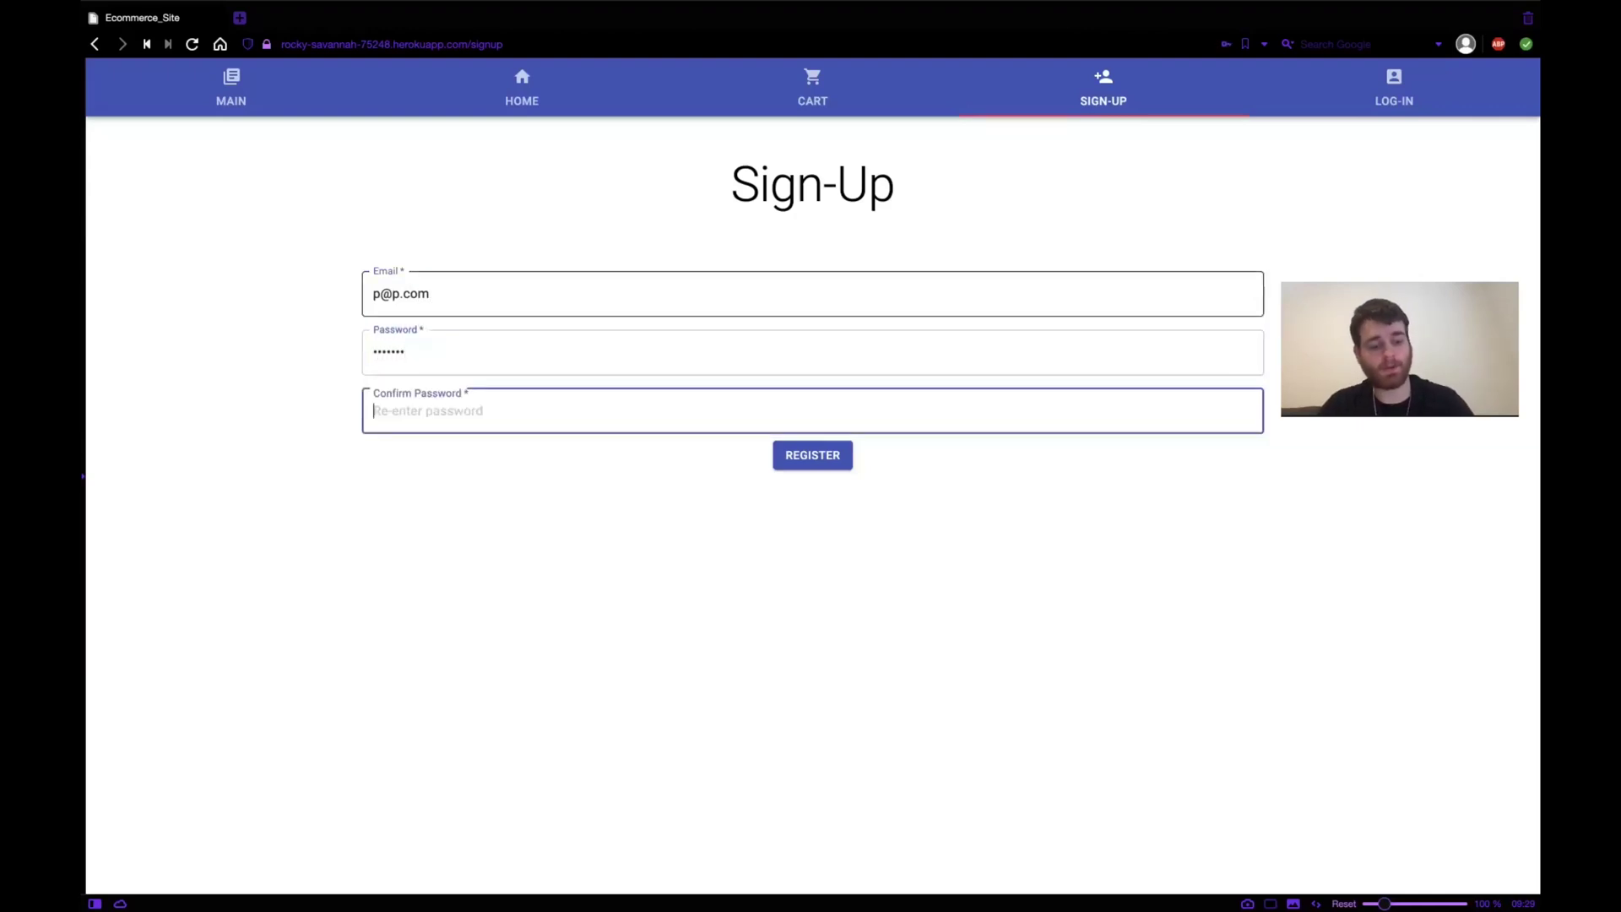
type("pppppp")
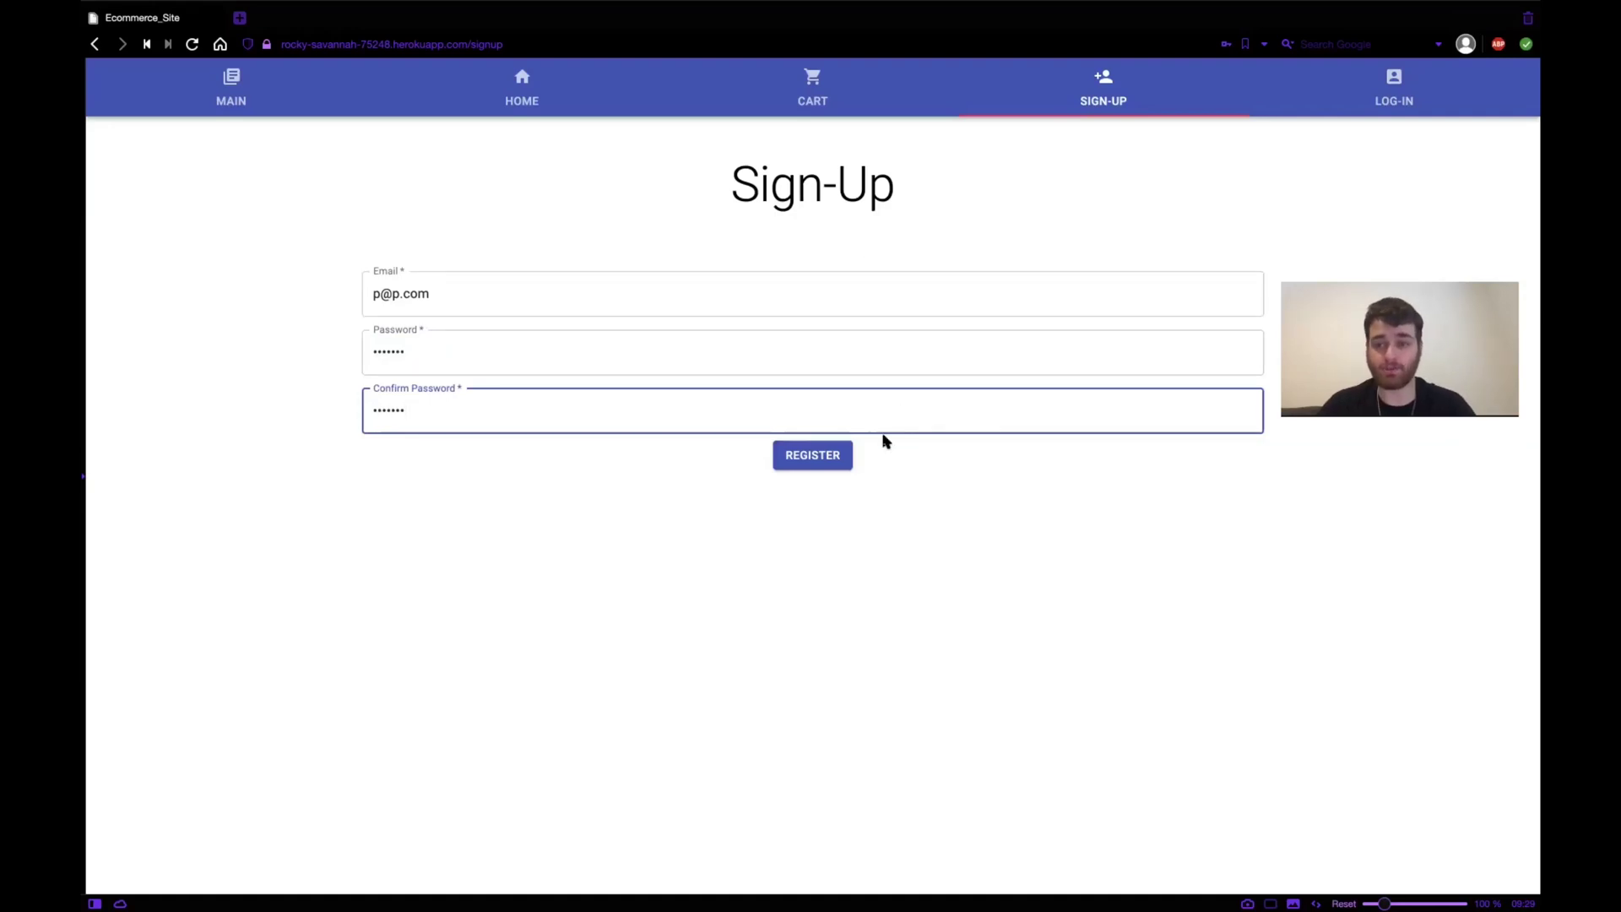
left_click(845, 464)
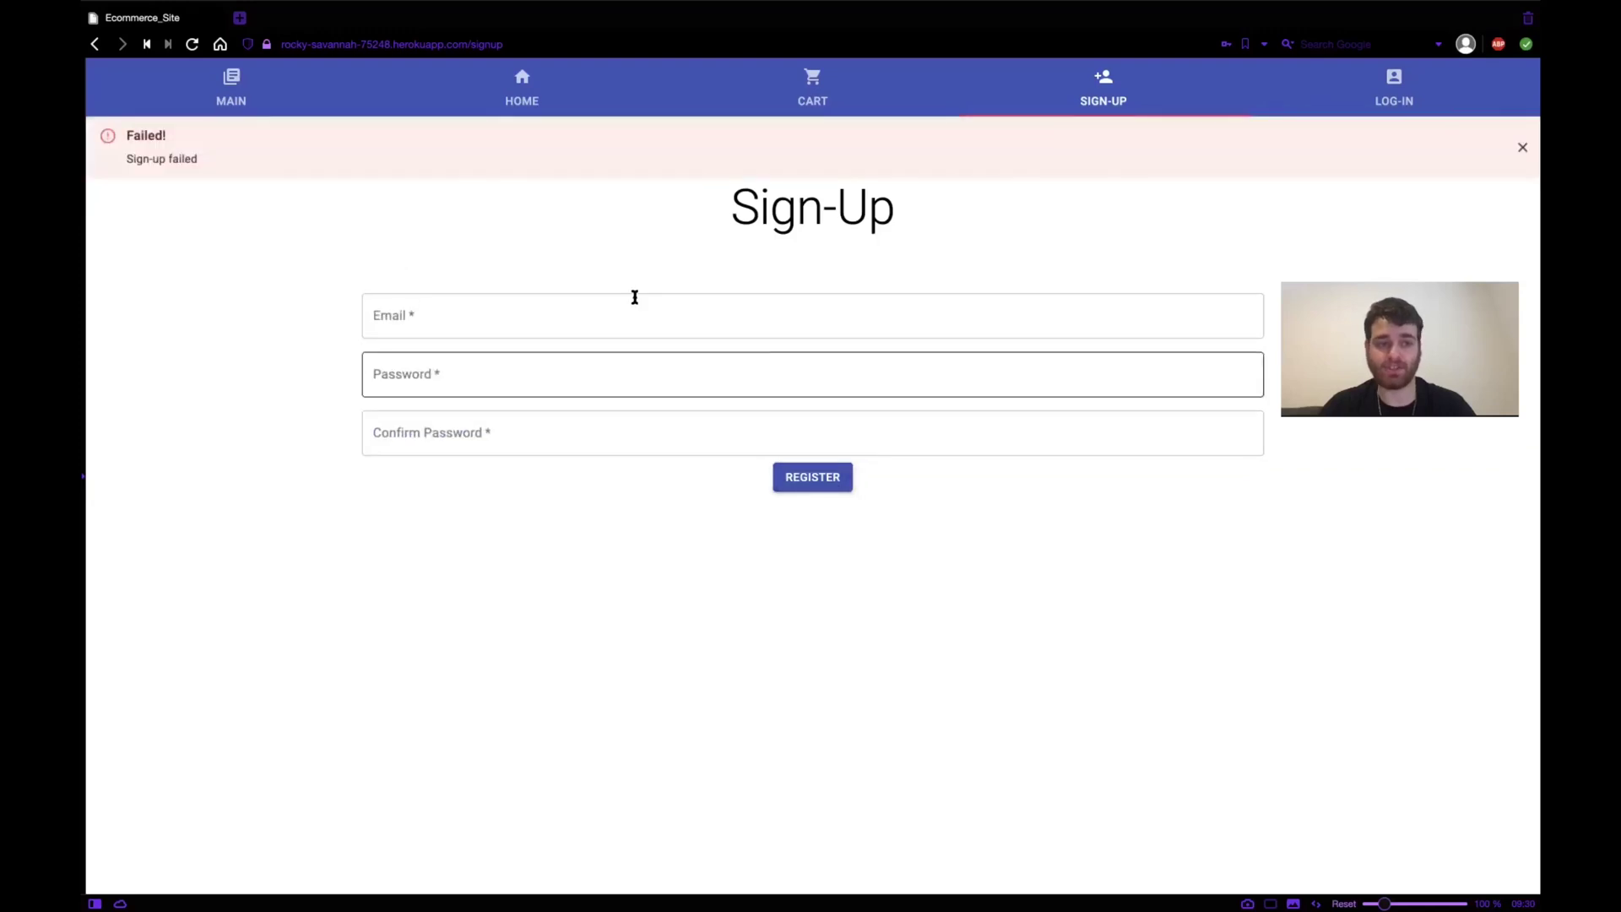
- Fill in the sign-up form again with a different e-mail address, a new password and its confirmation, and submit the registration
left_click(471, 321)
type("l@l")
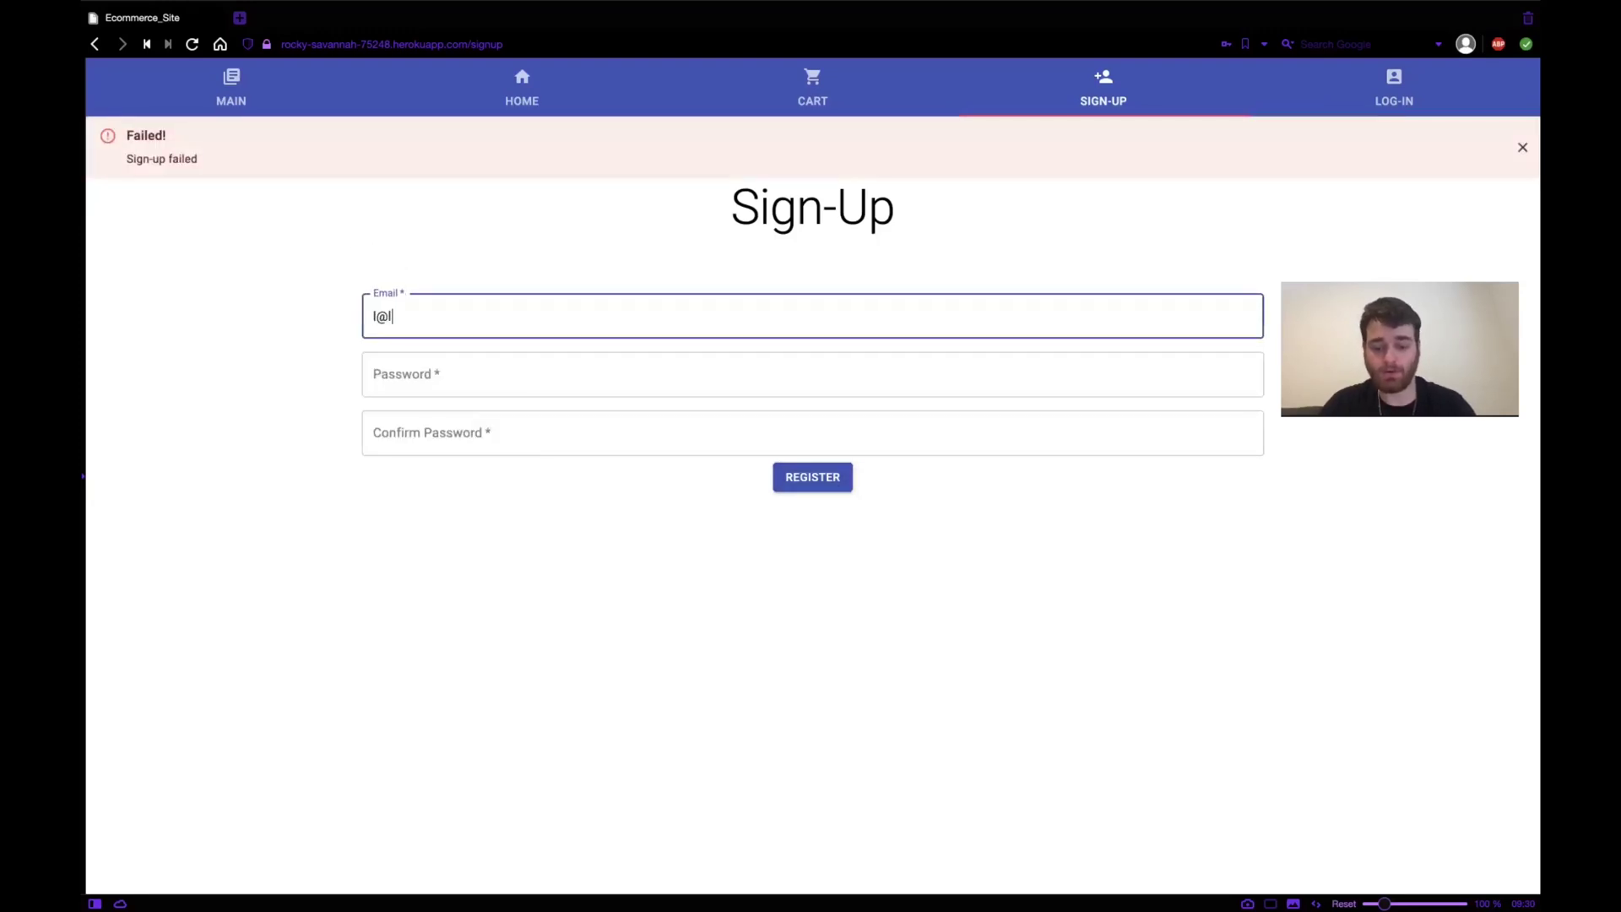
type(".com")
key("Tab")
type("****")
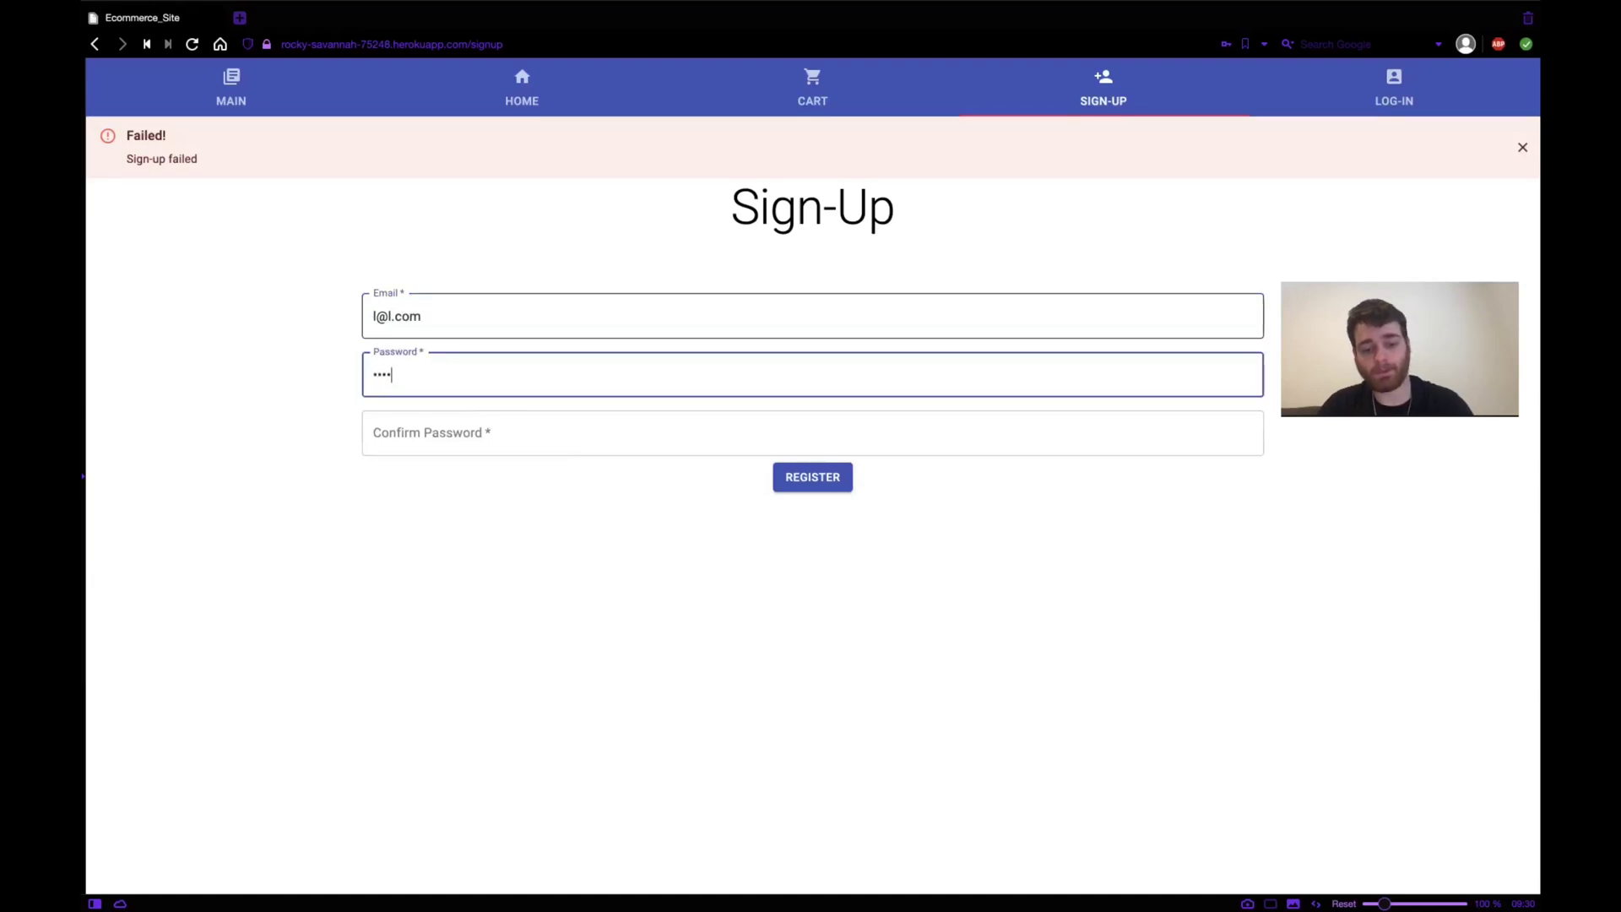
type("***")
key("Tab")
type("***")
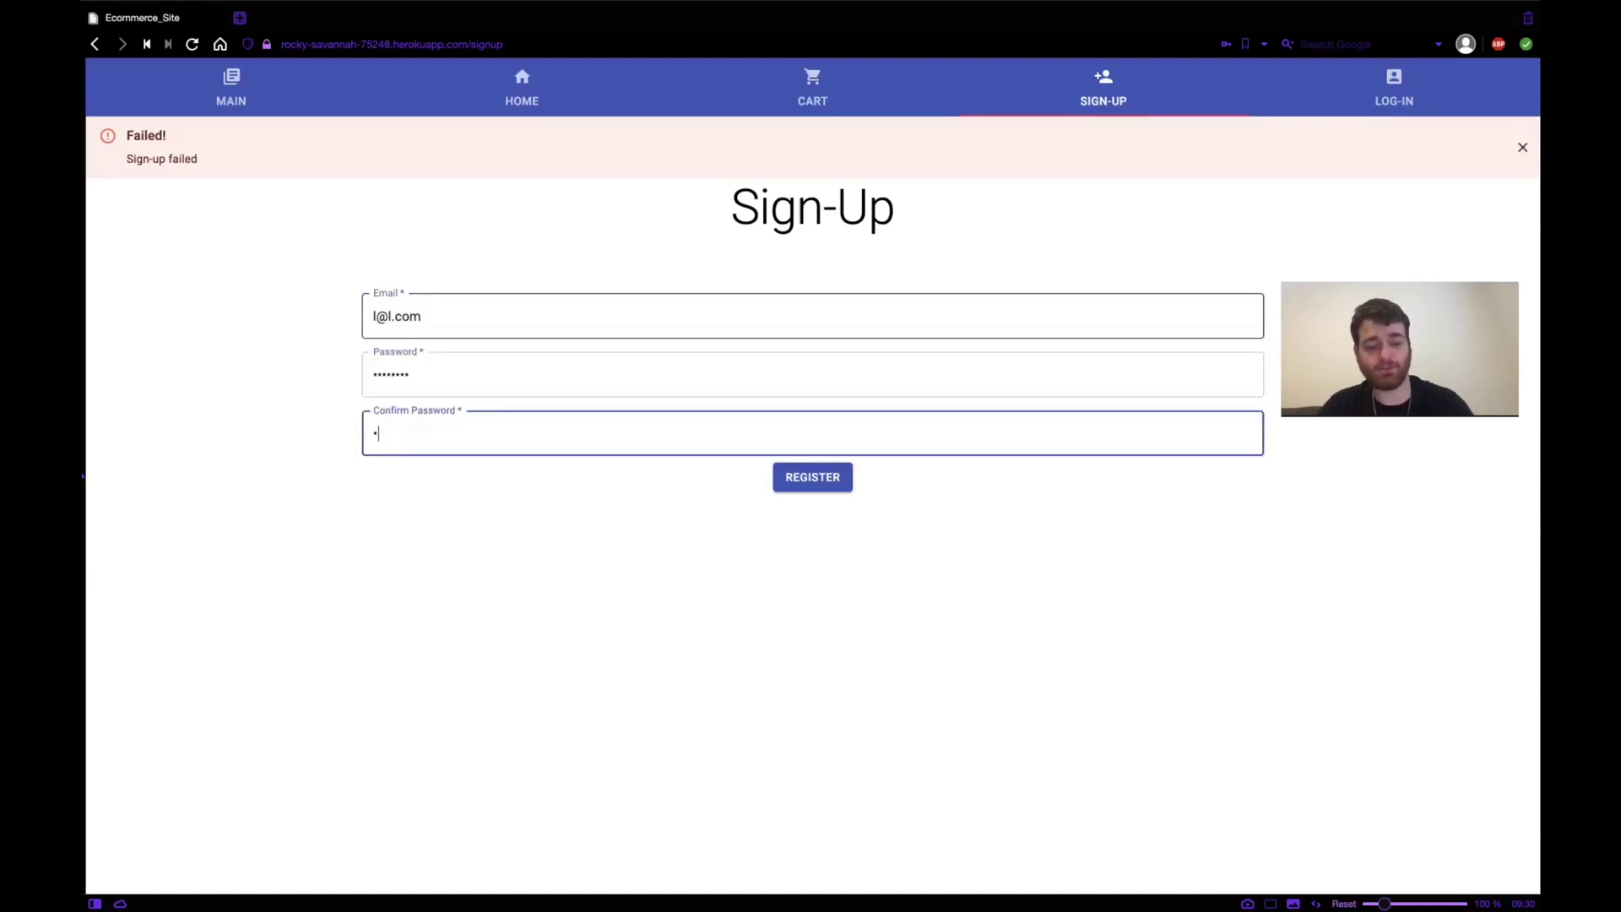
type("*****")
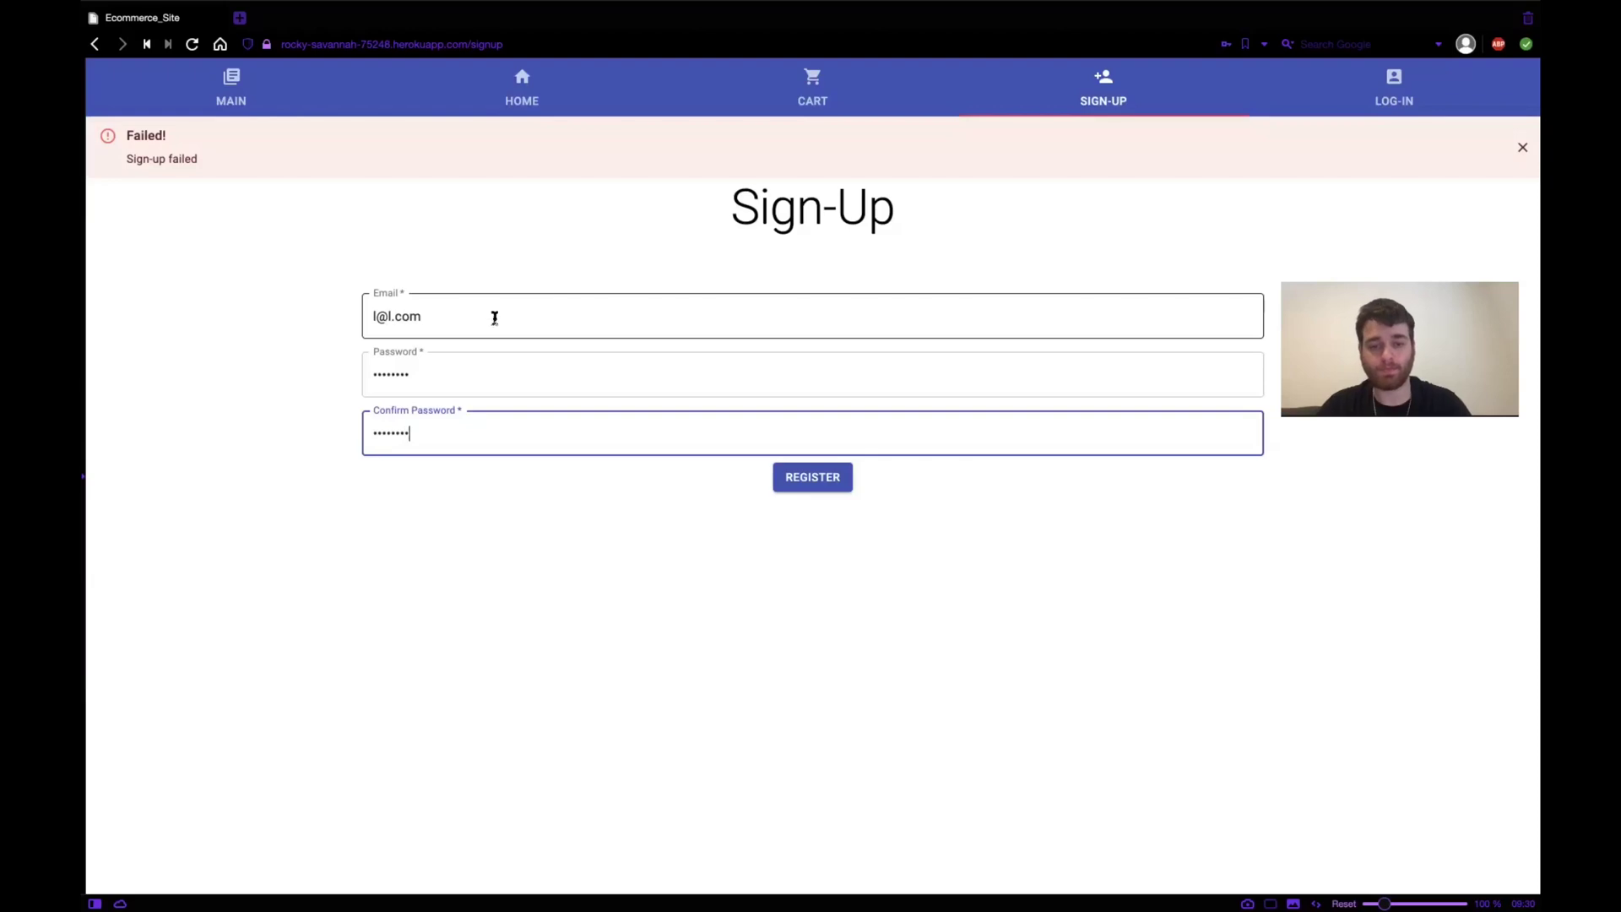
left_click(794, 479)
left_click(794, 480)
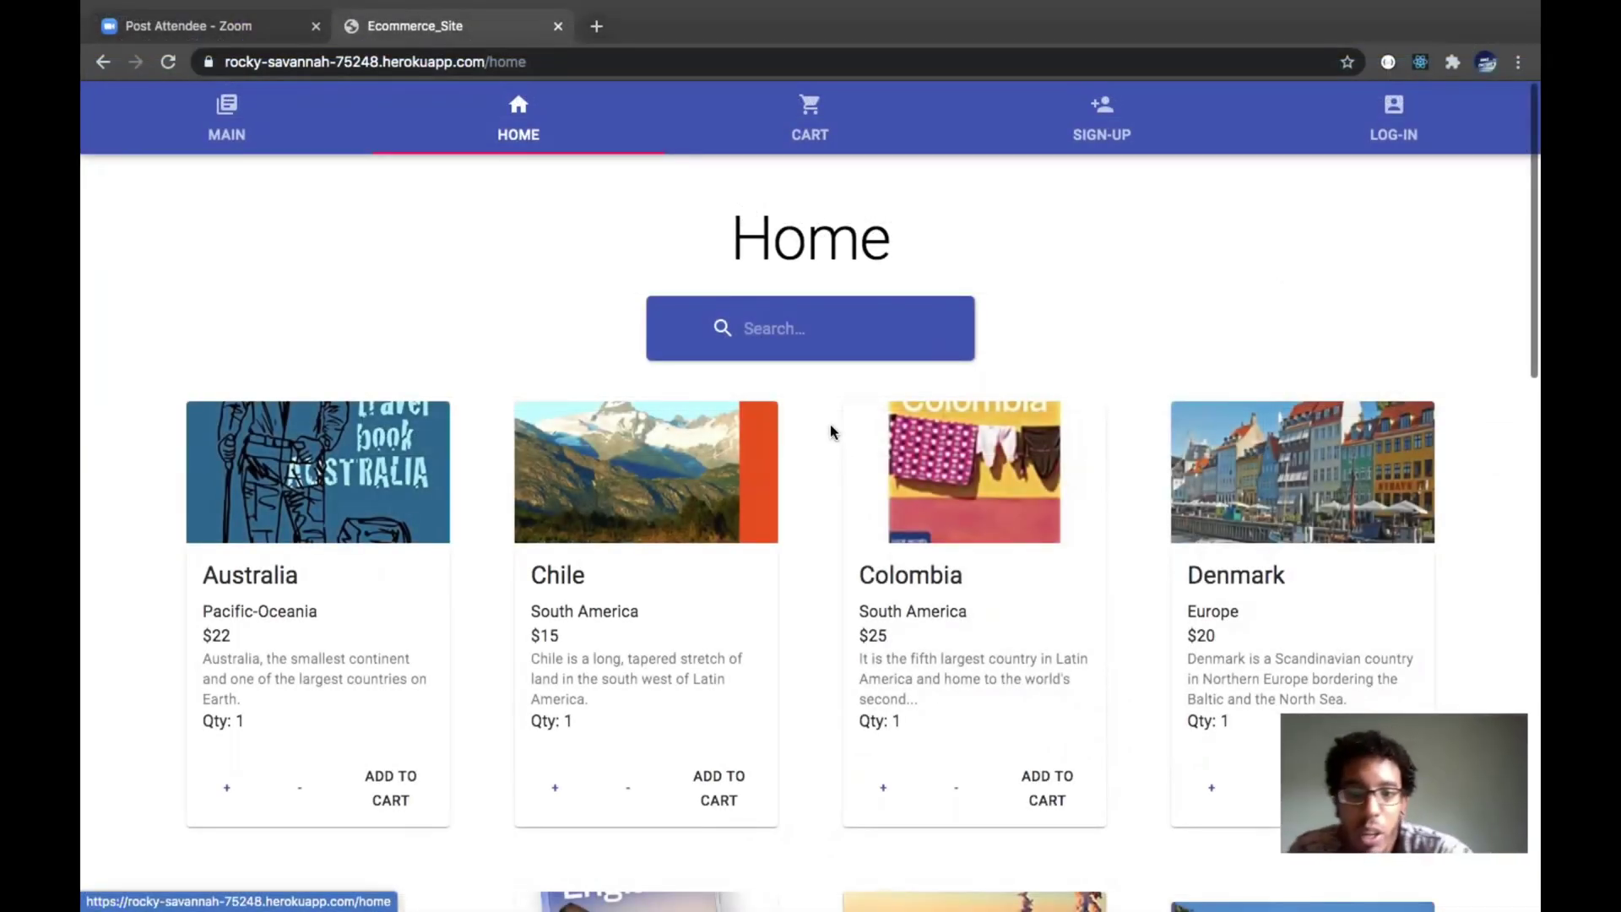
- Browse the Home page catalogue, view the Australia book's details and close them
scroll(830, 426, "down", 9)
scroll(831, 426, "up", 10)
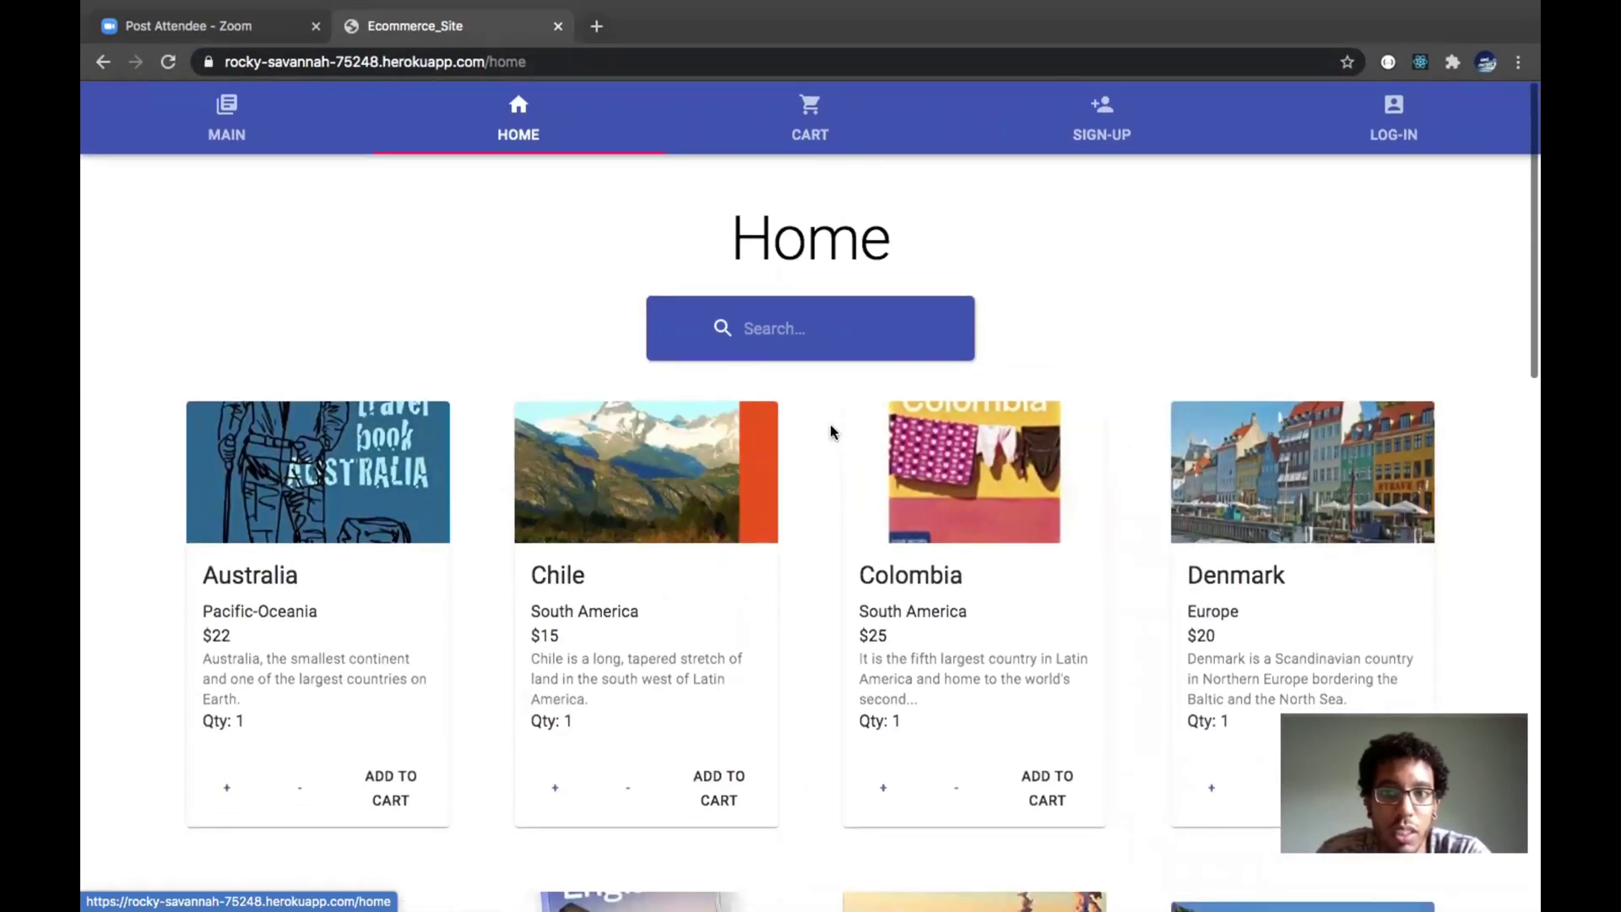
scroll(461, 494, "down", 5)
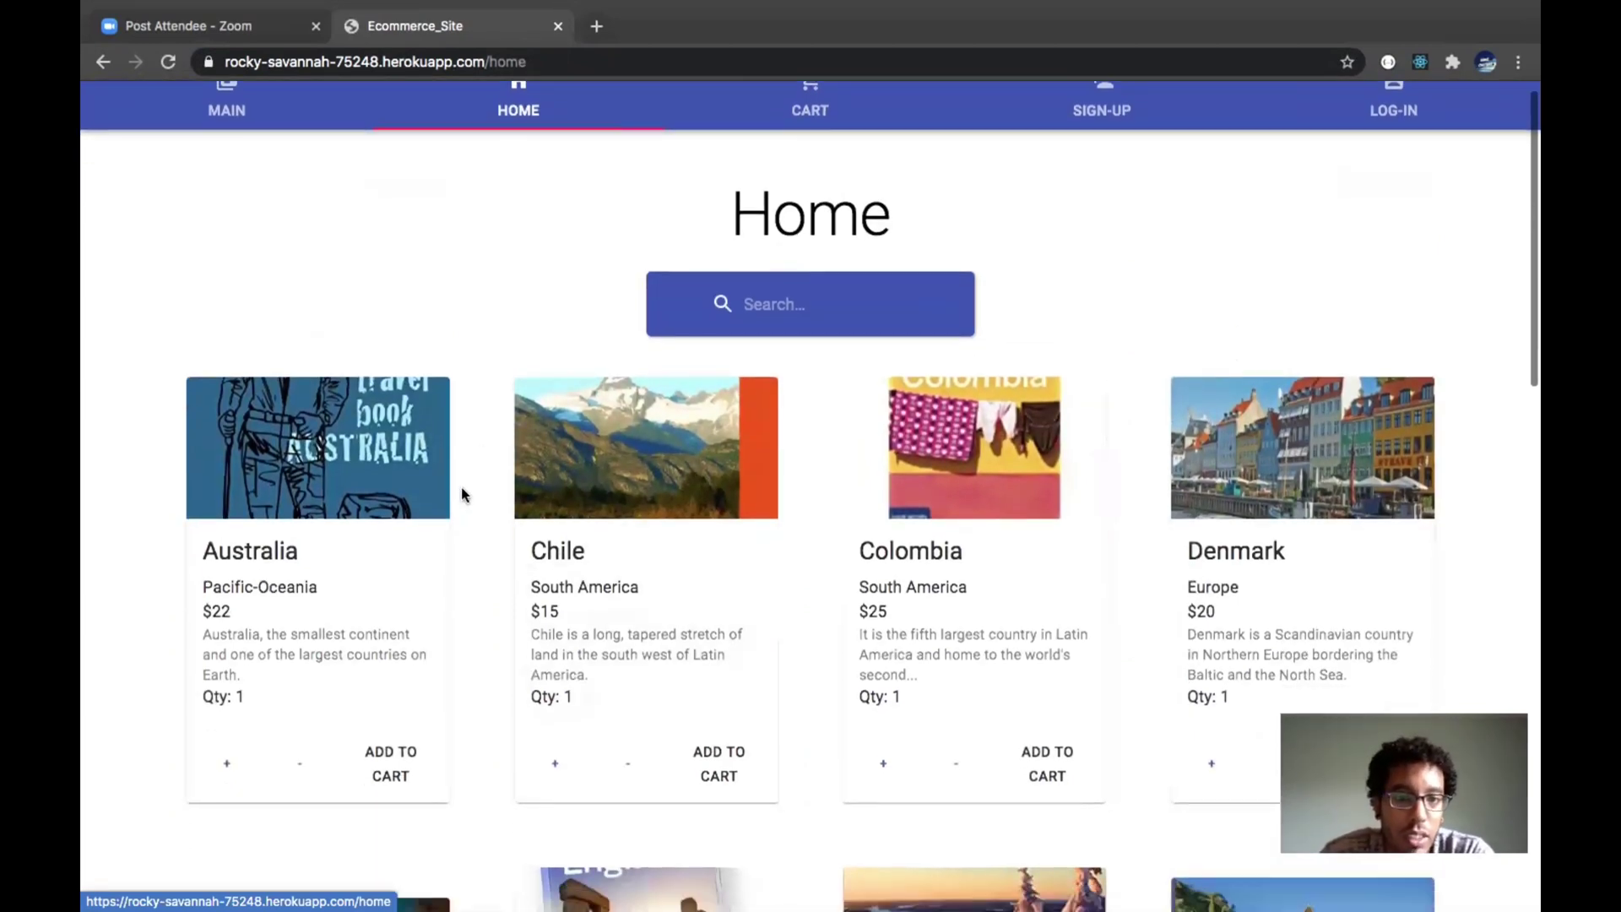
scroll(536, 454, "up", 5)
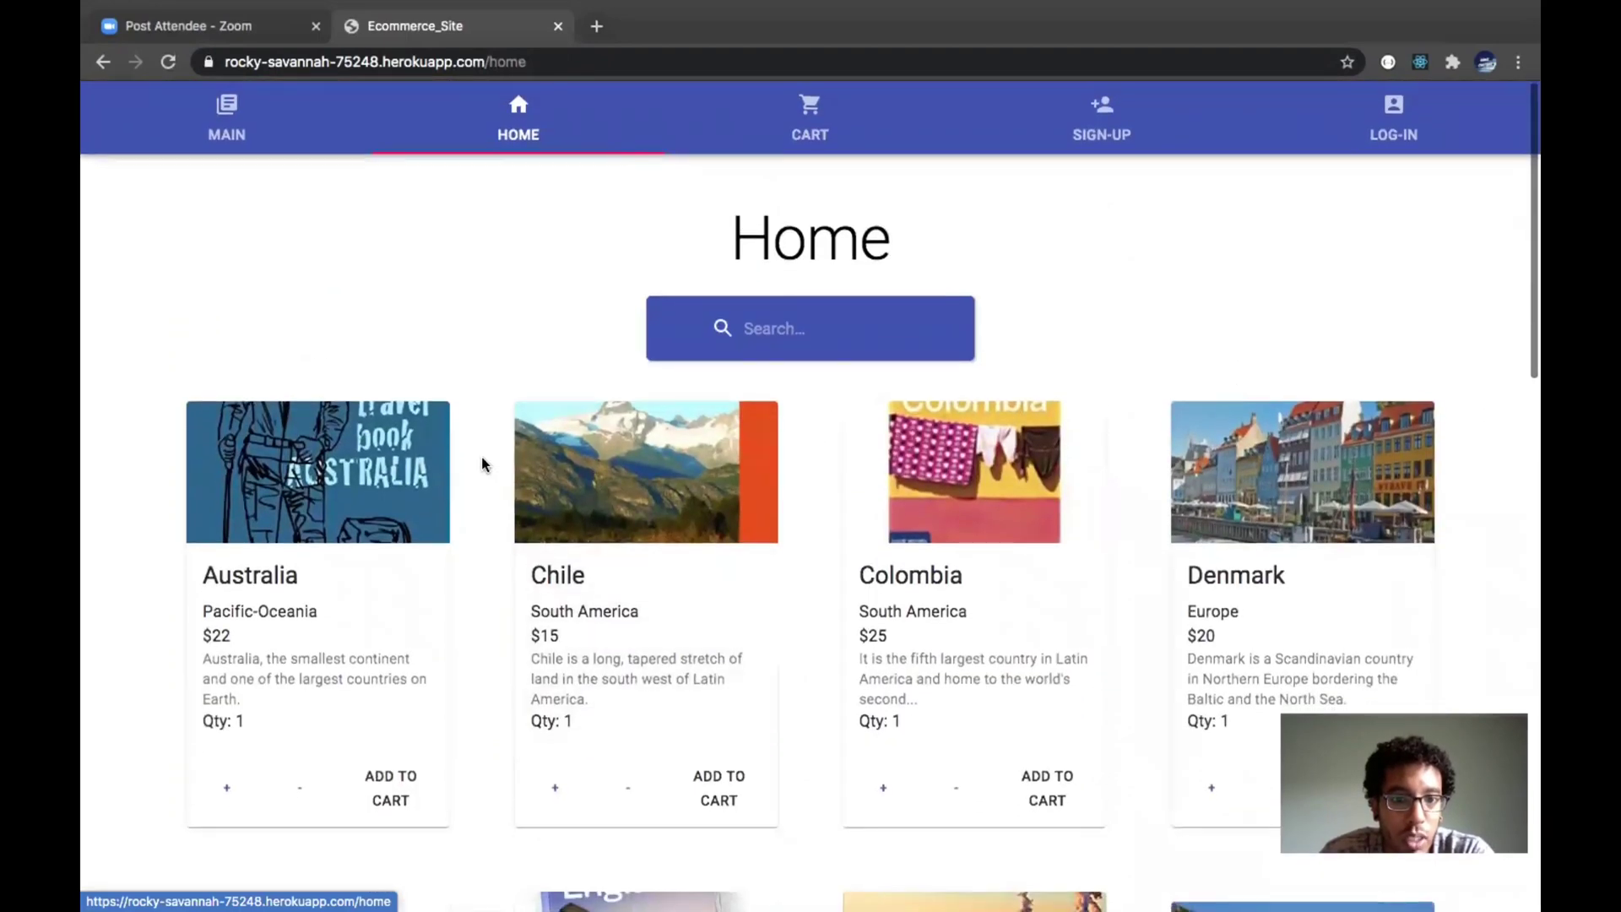
scroll(475, 709, "down", 1)
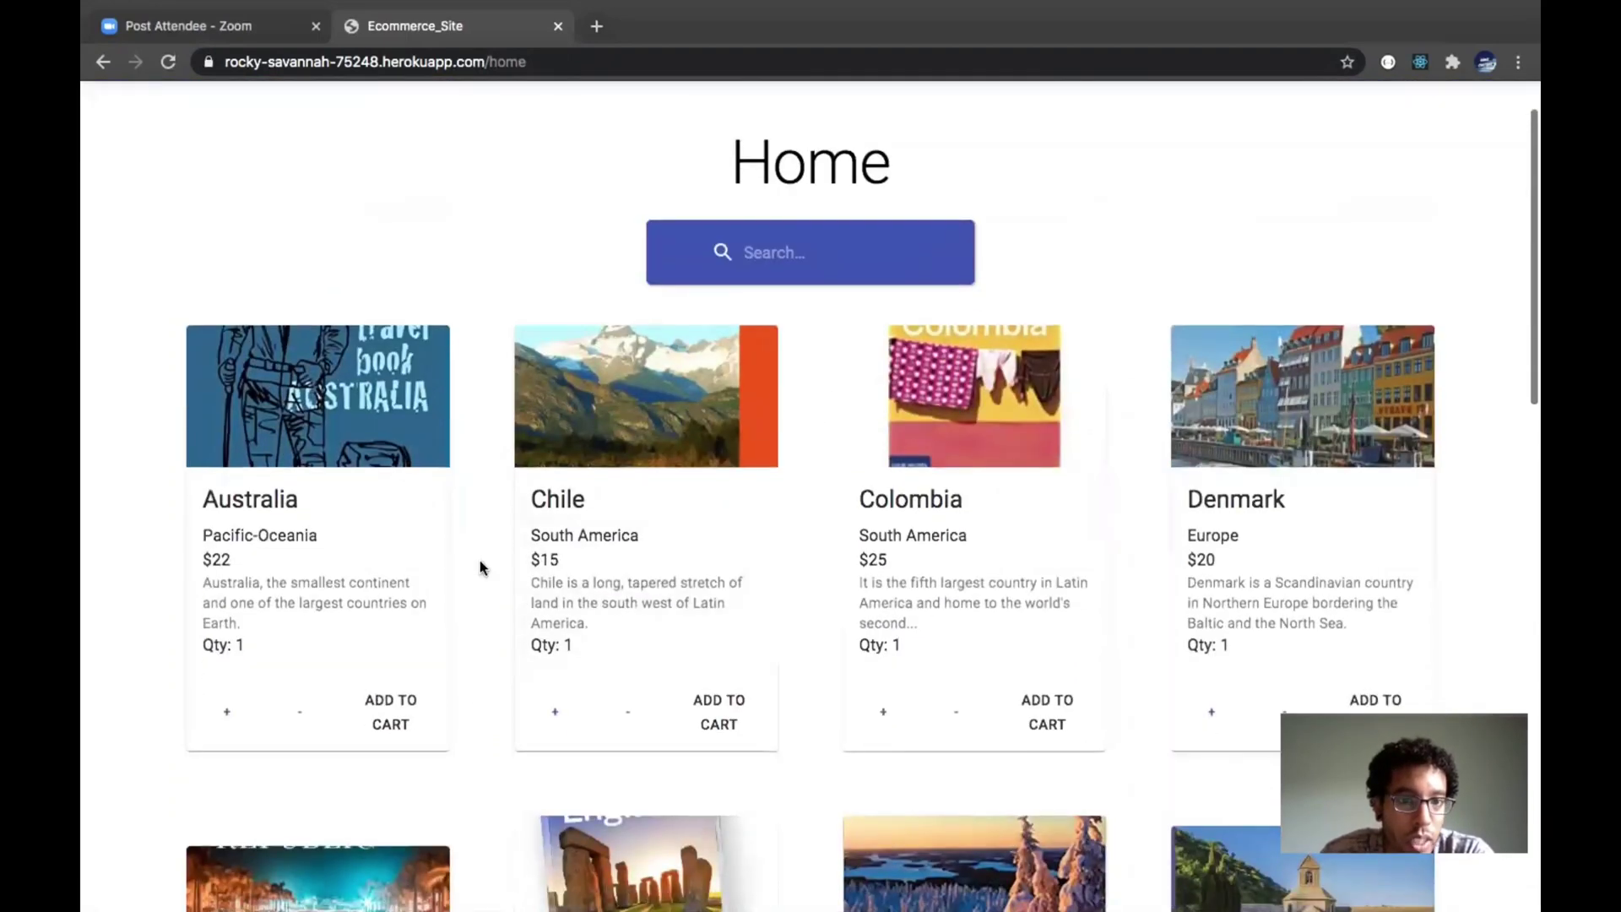
left_click(423, 543)
left_click(294, 355)
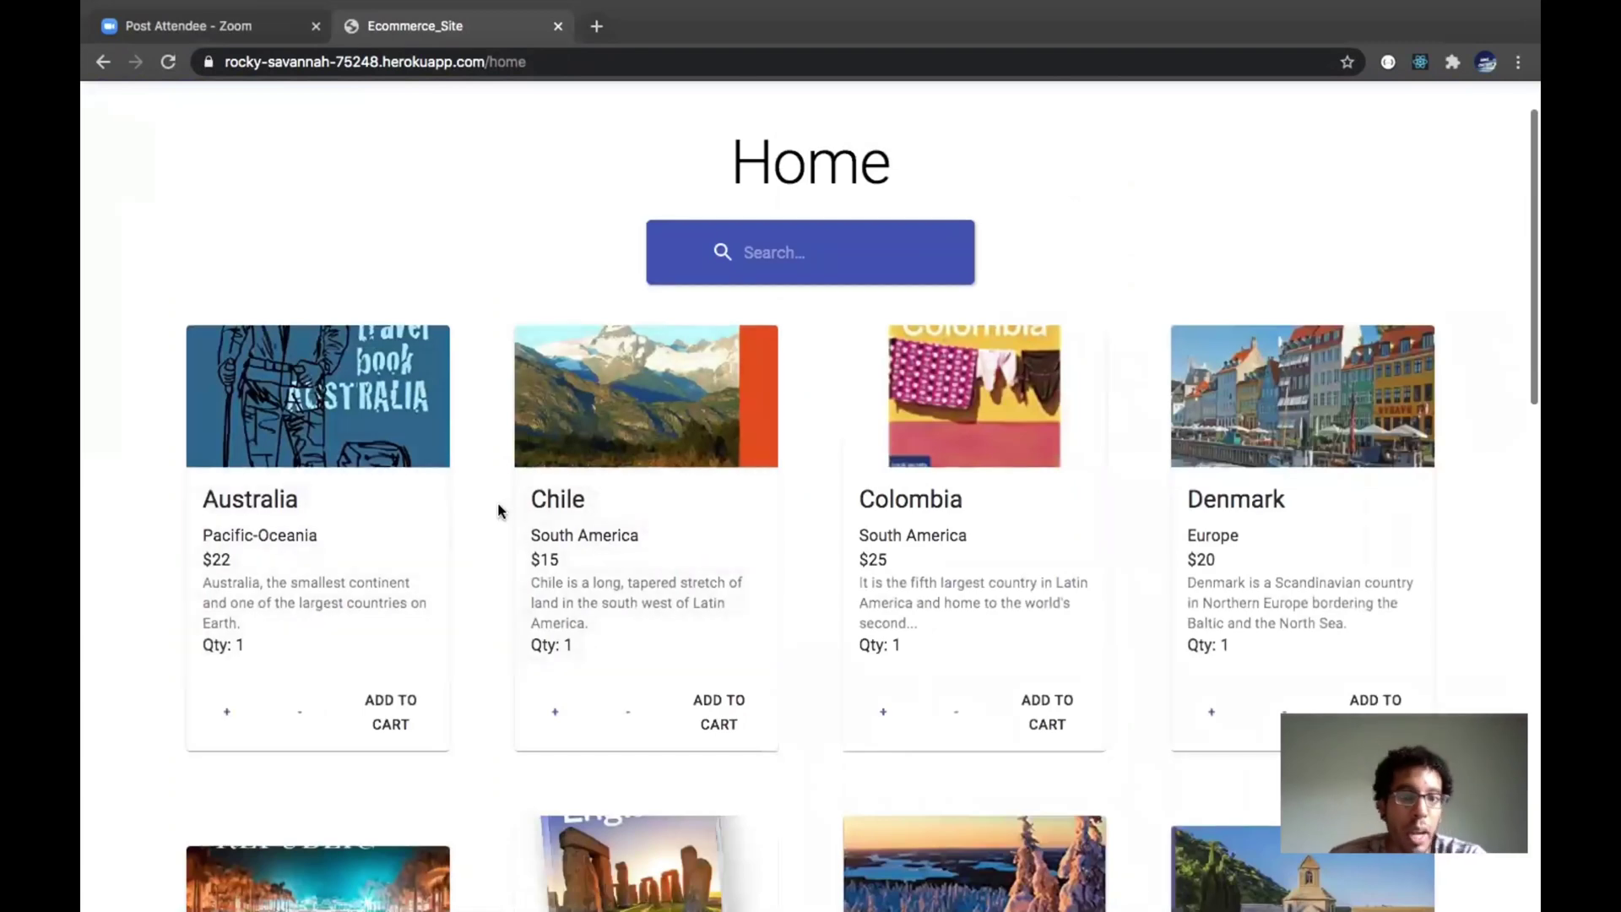
- View the full descriptions of the England and Dominican Republic books, closing each one after reading
scroll(498, 510, "down", 5)
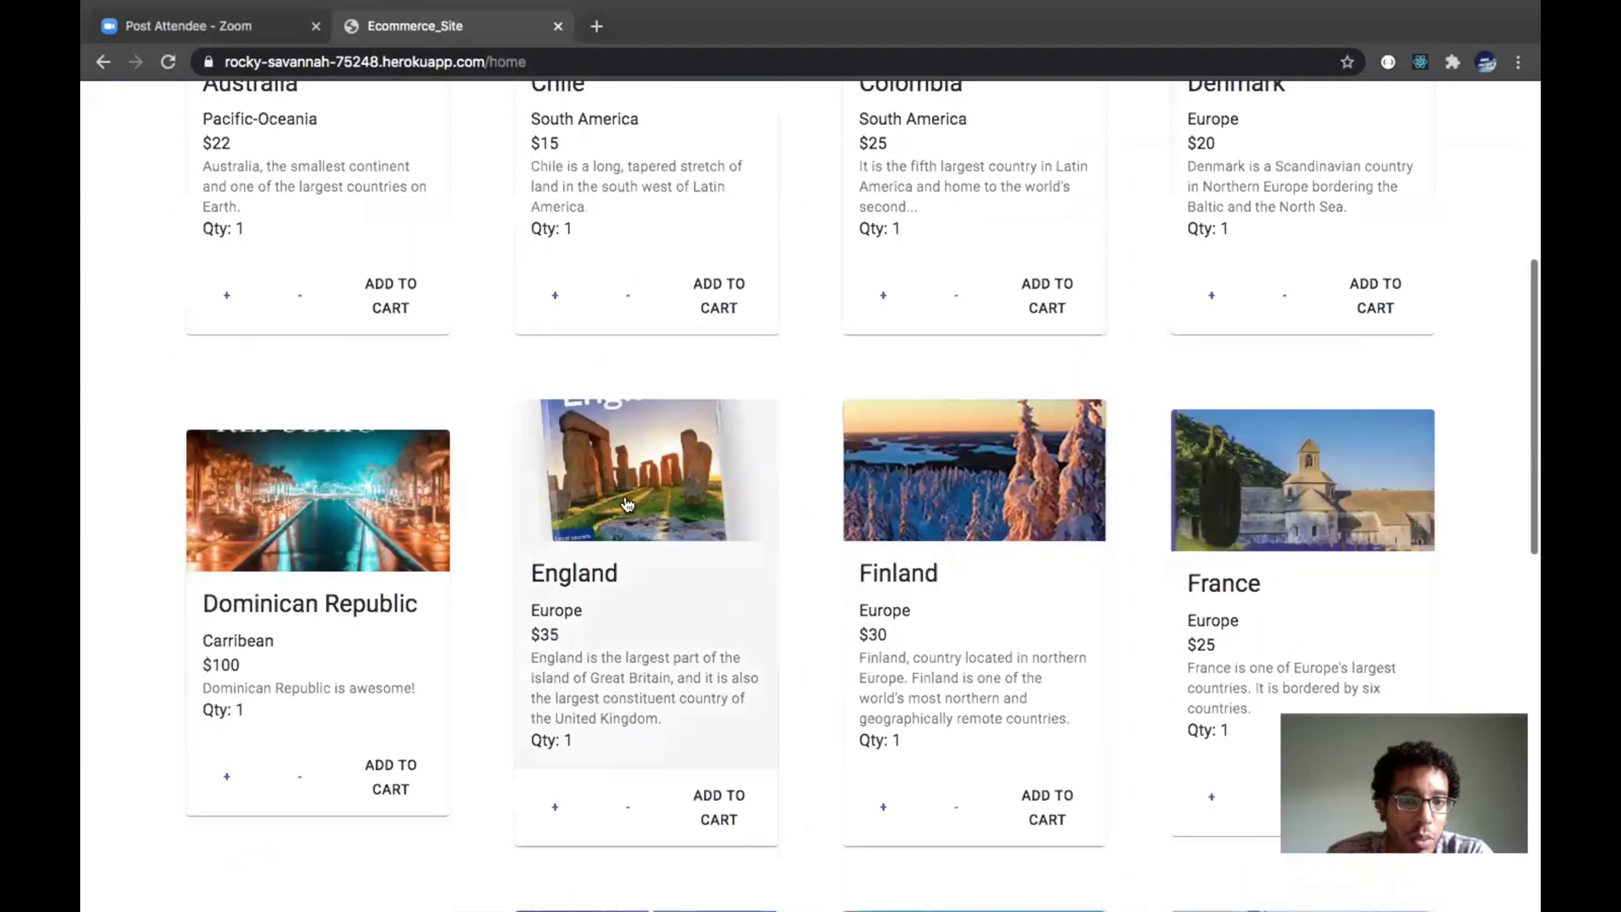
left_click(625, 580)
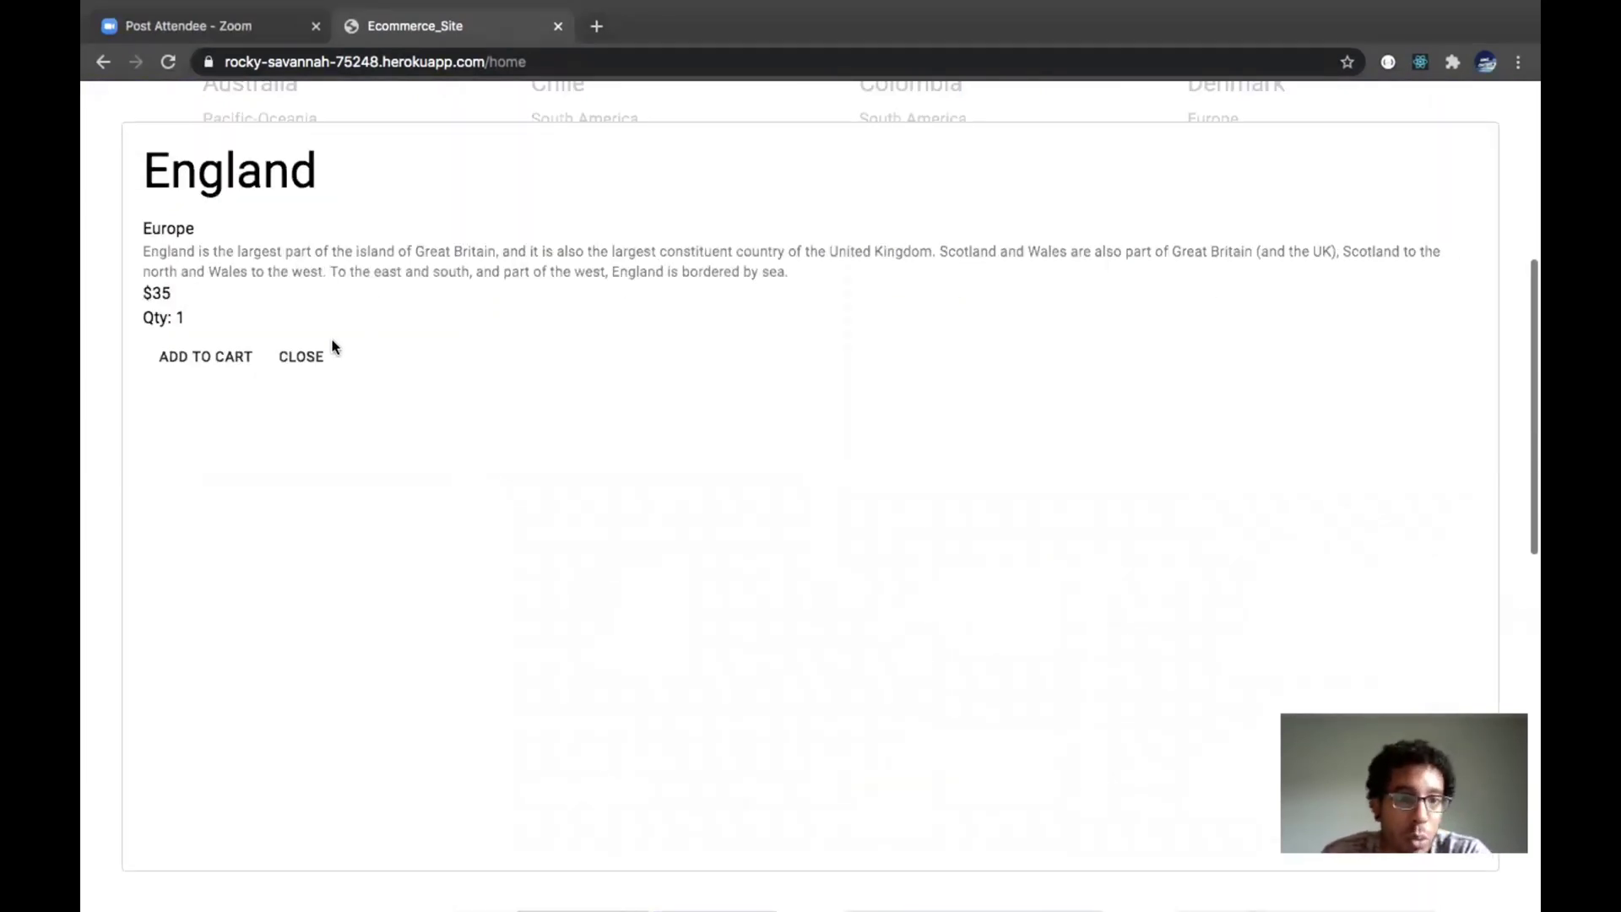
left_click(297, 358)
left_click(343, 637)
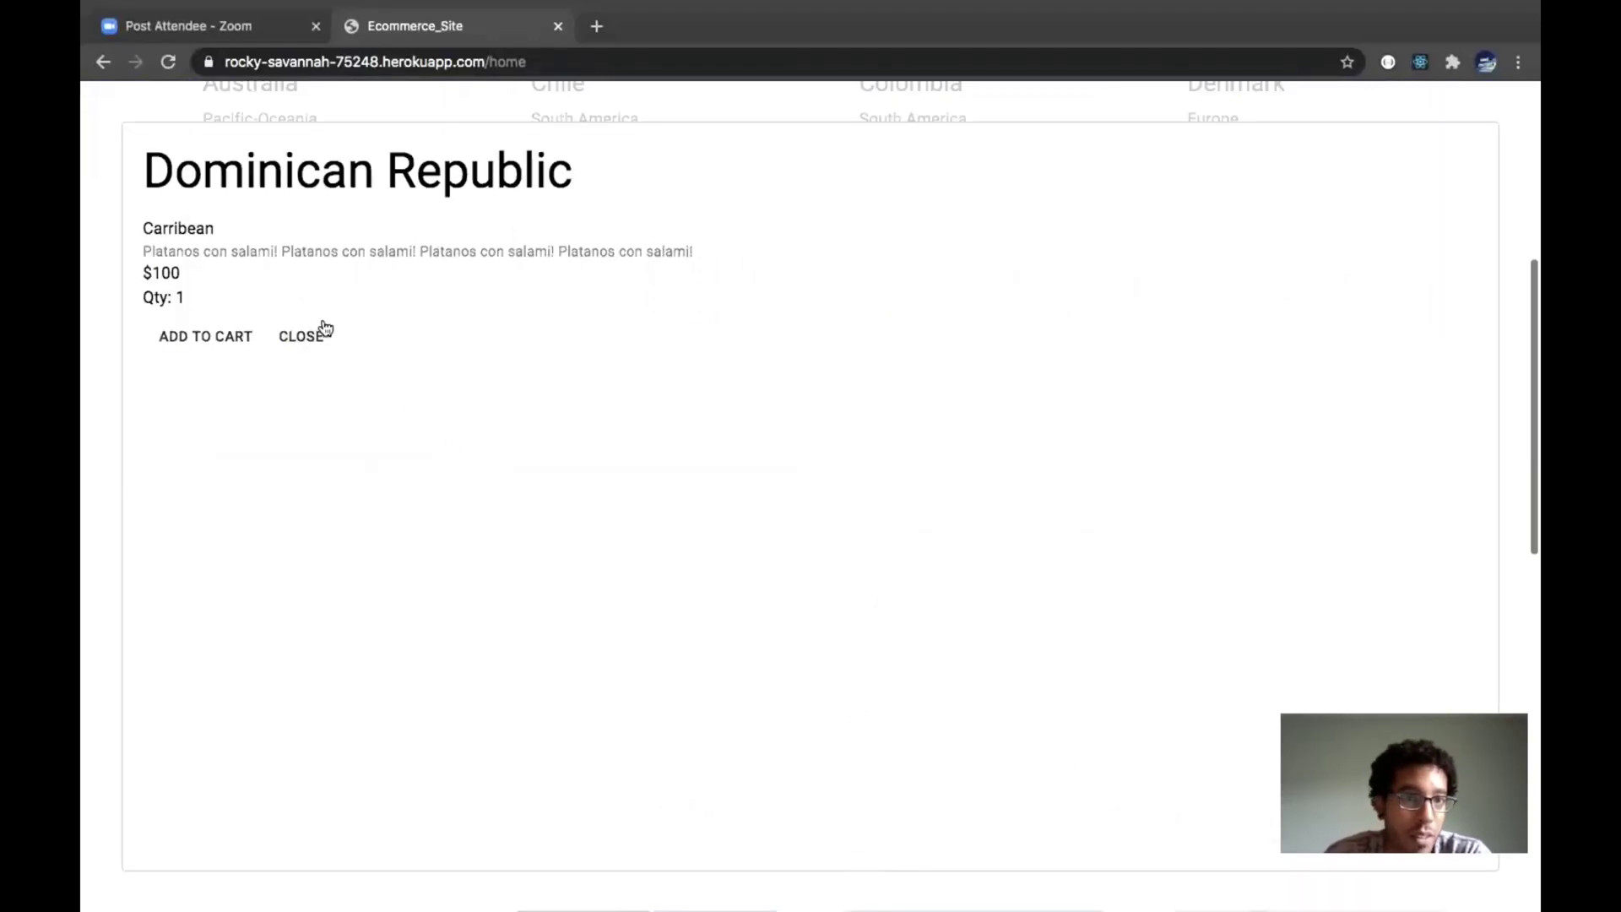
left_click(304, 339)
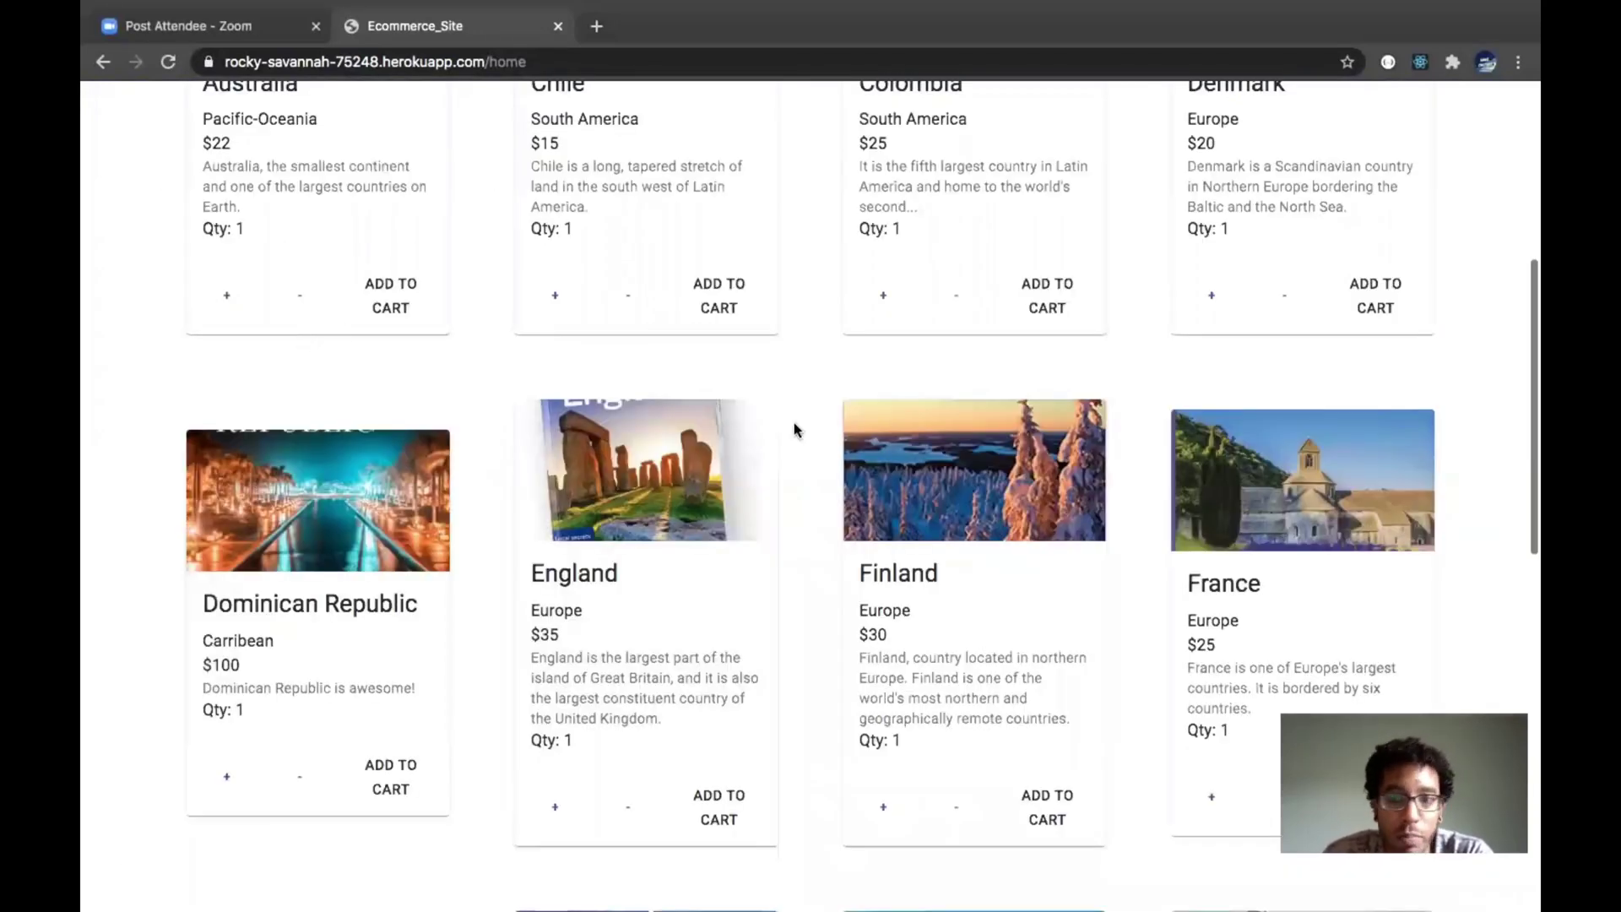
- Add one copy of the Australia book to the cart from the Home page catalogue
scroll(794, 429, "down", 3)
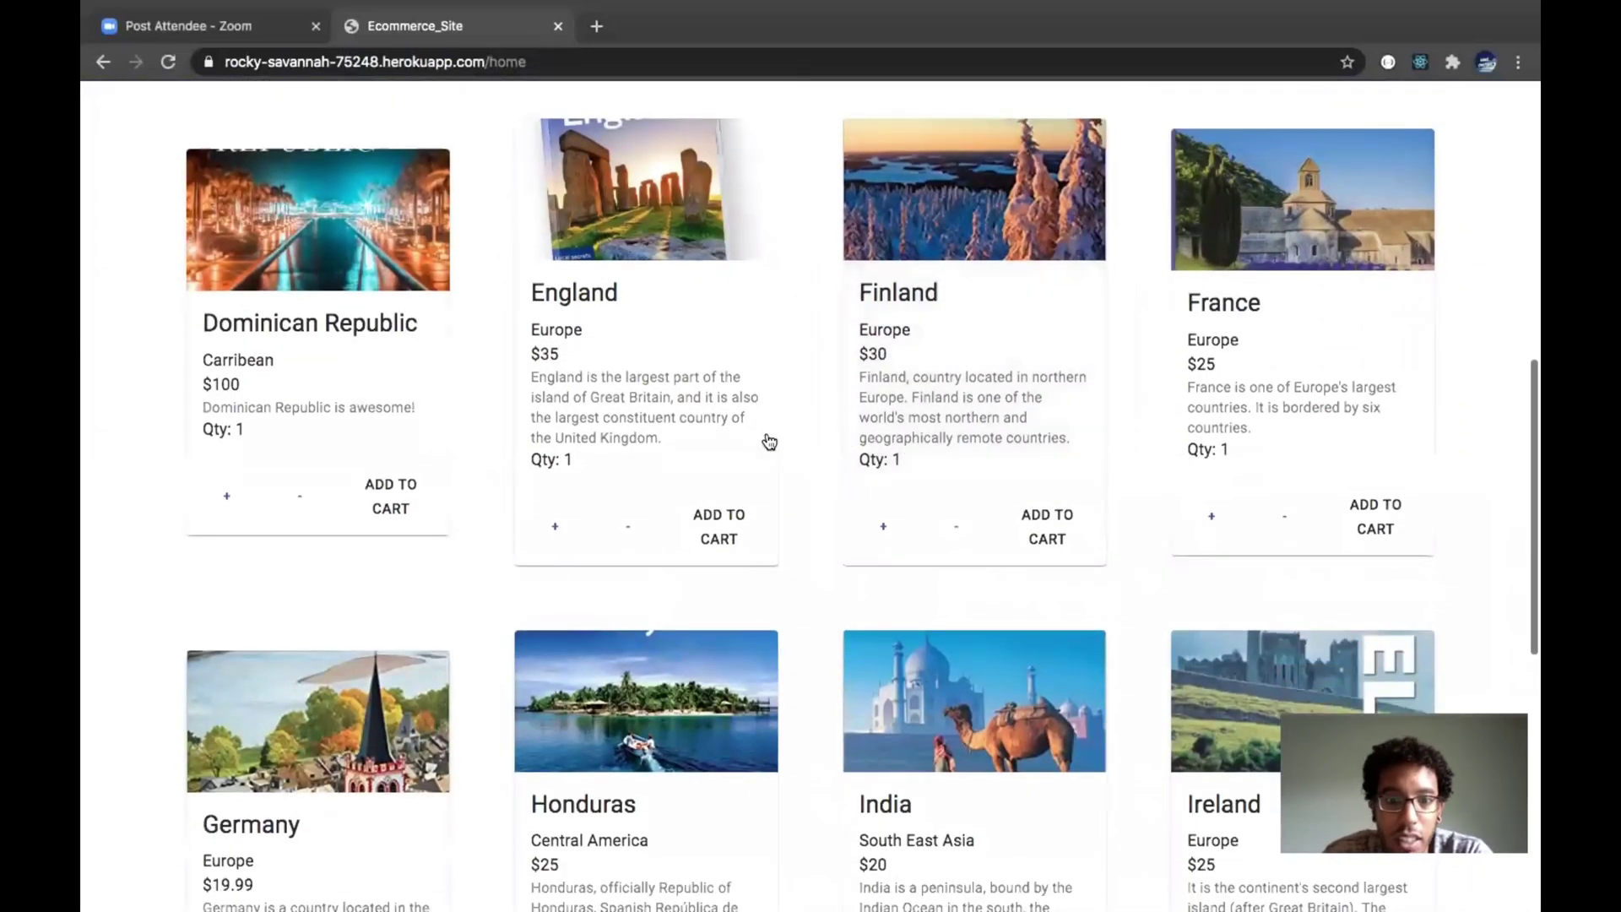
scroll(768, 440, "up", 8)
scroll(489, 619, "down", 1)
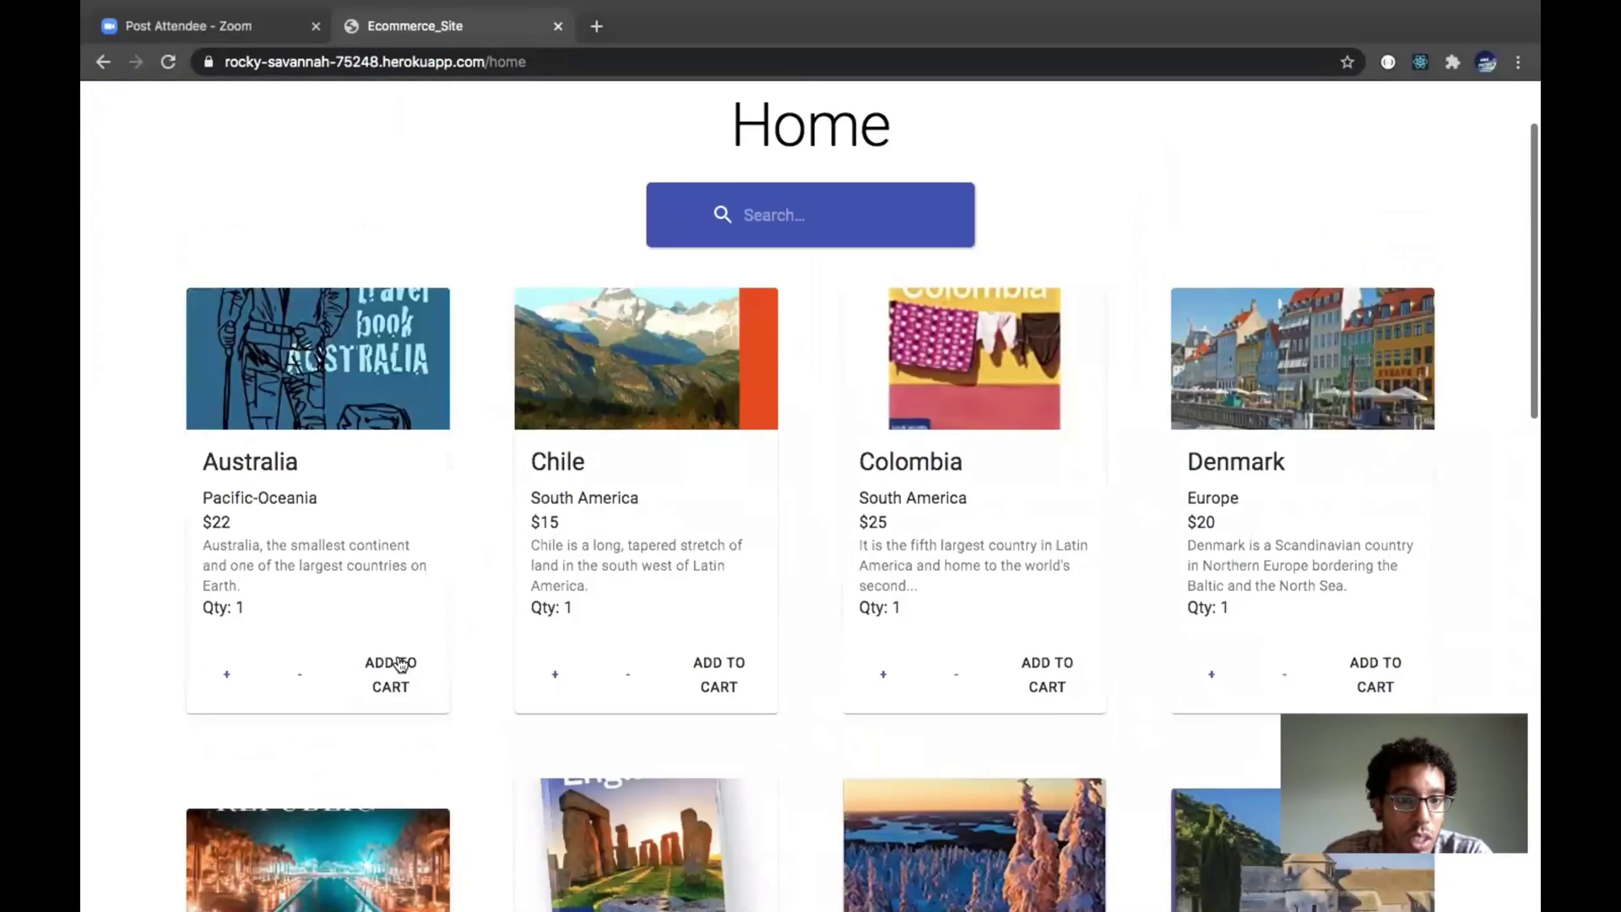
left_click(400, 664)
- Add one Dominican Republic book to the cart, then raise its quantity to 4 and add those copies too
scroll(468, 625, "down", 4)
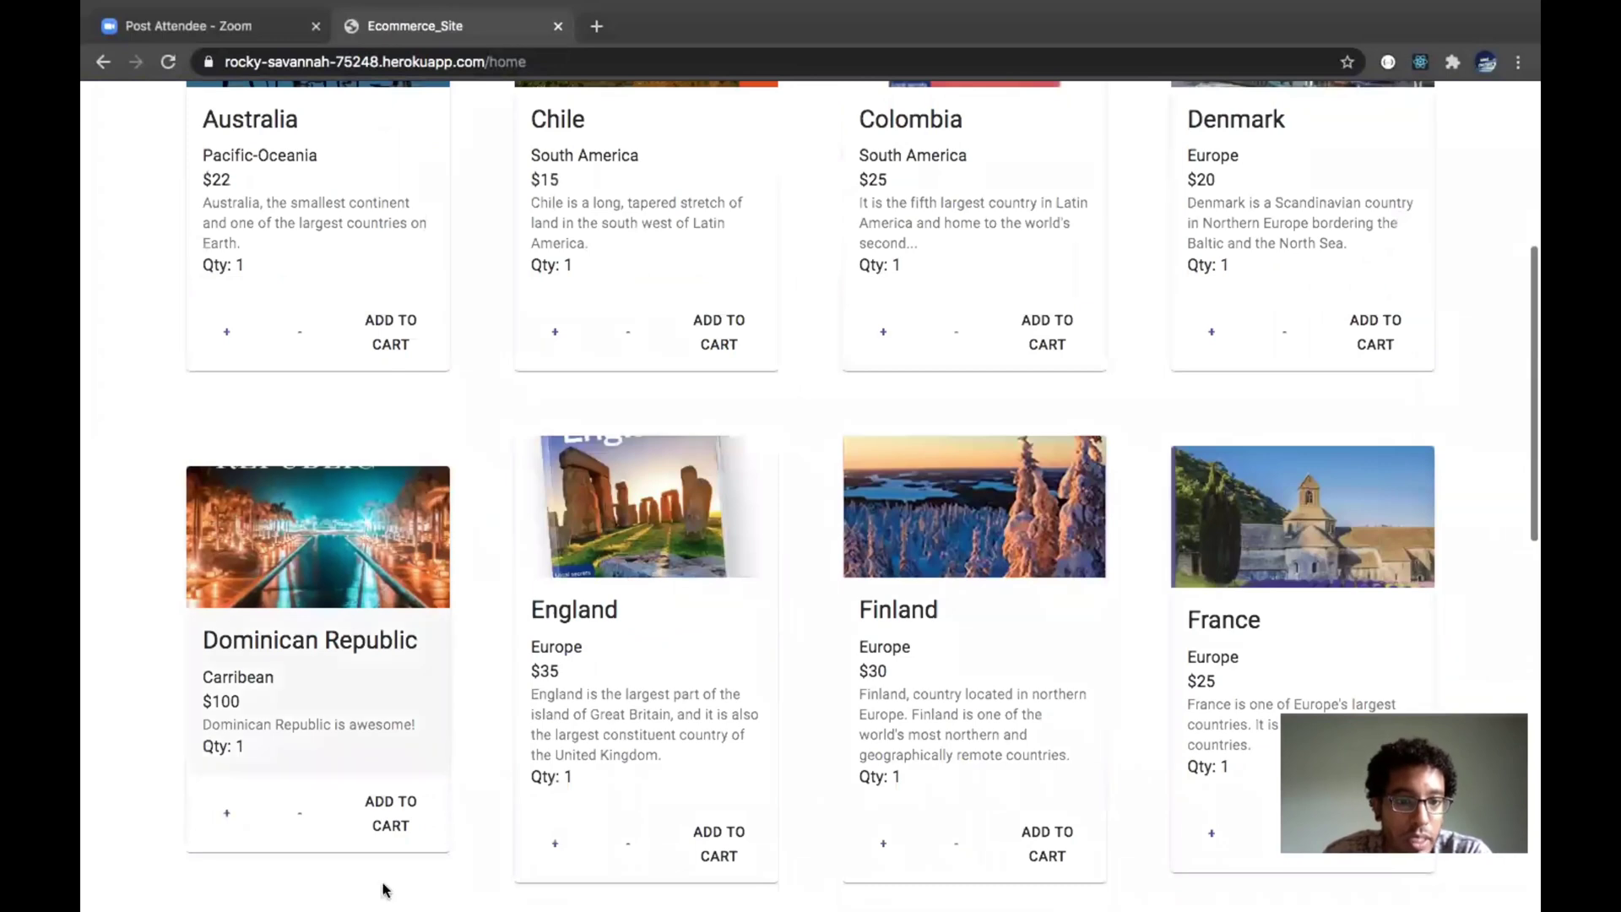
left_click(388, 814)
left_click(219, 812)
left_click(222, 811)
left_click(223, 812)
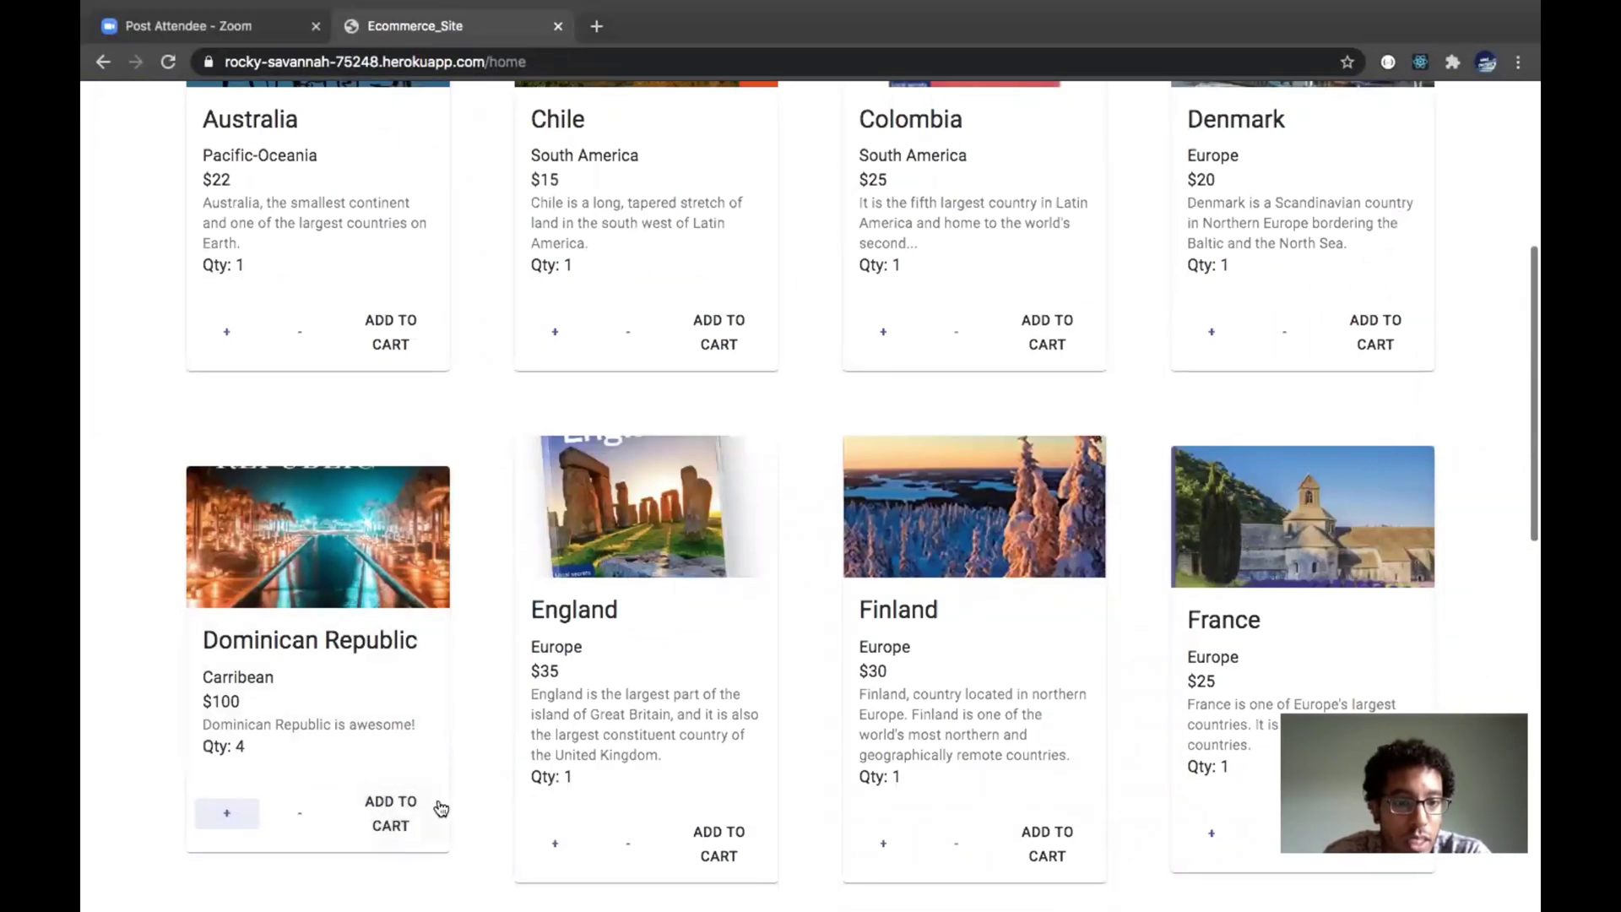
left_click(427, 810)
- Open the cart and review the listed books, their quantities and the card payment option
scroll(631, 383, "up", 6)
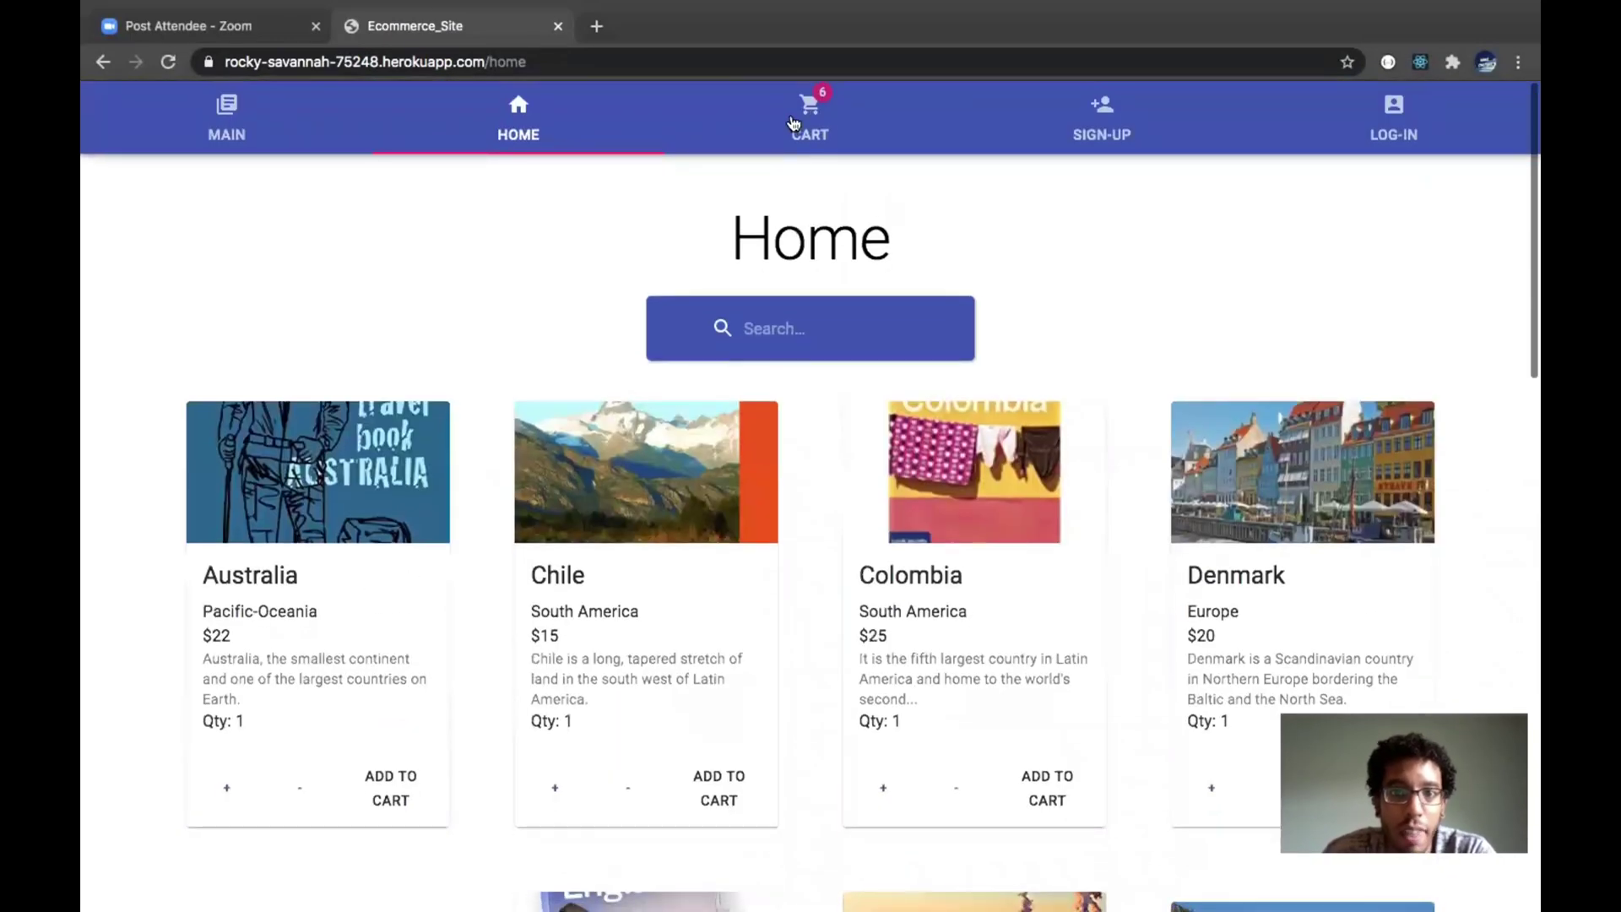
left_click(793, 123)
scroll(591, 651, "down", 1)
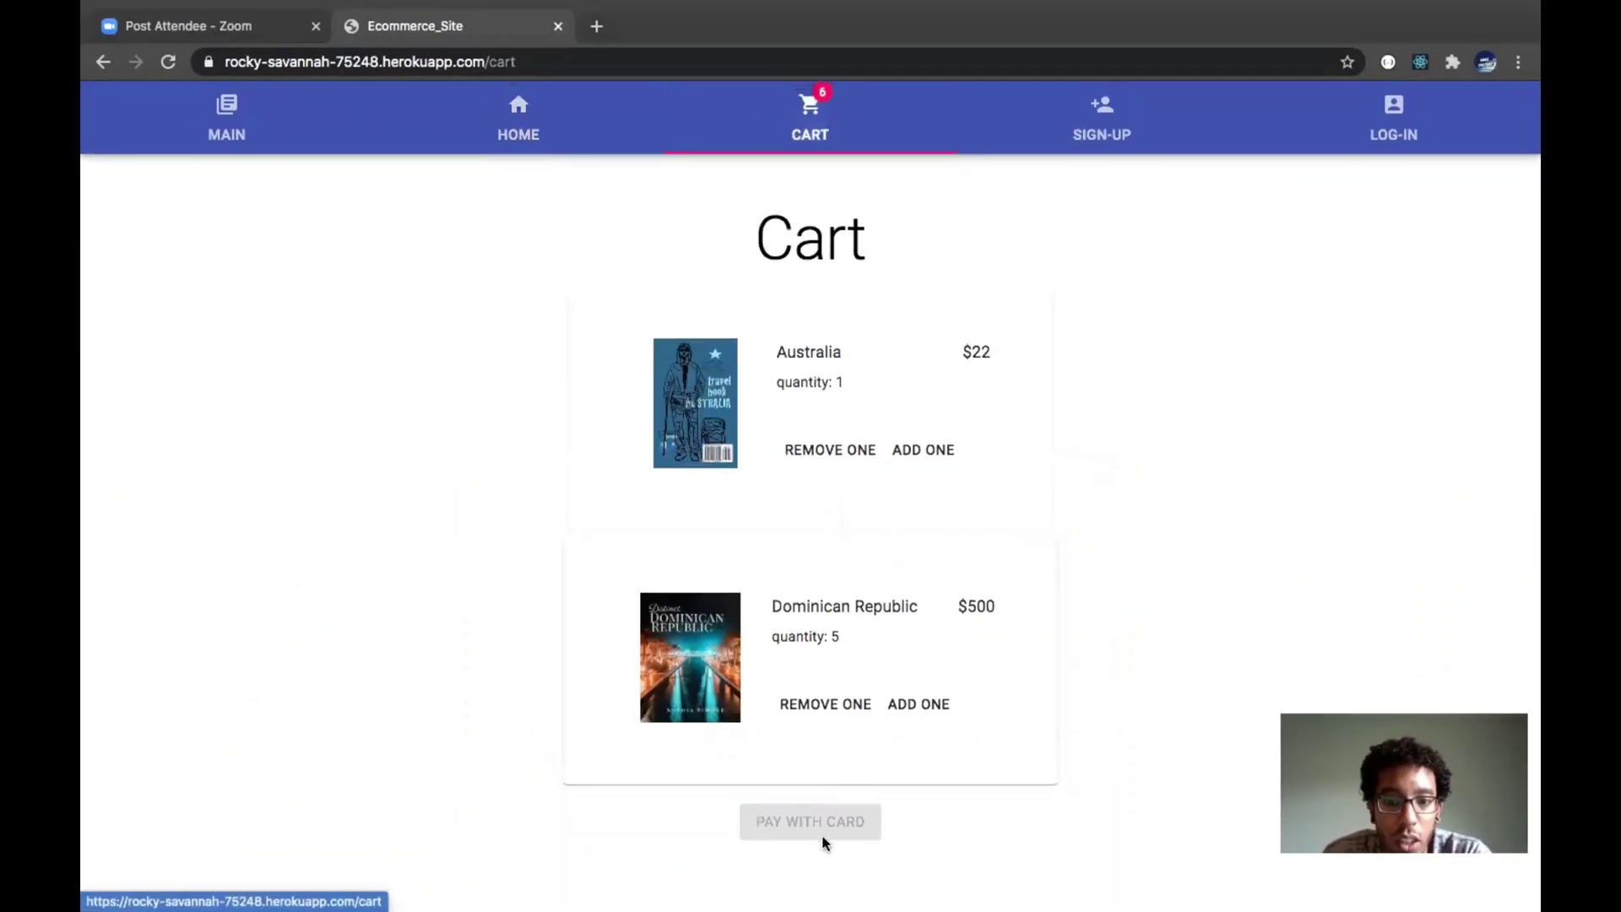
scroll(930, 843, "down", 1)
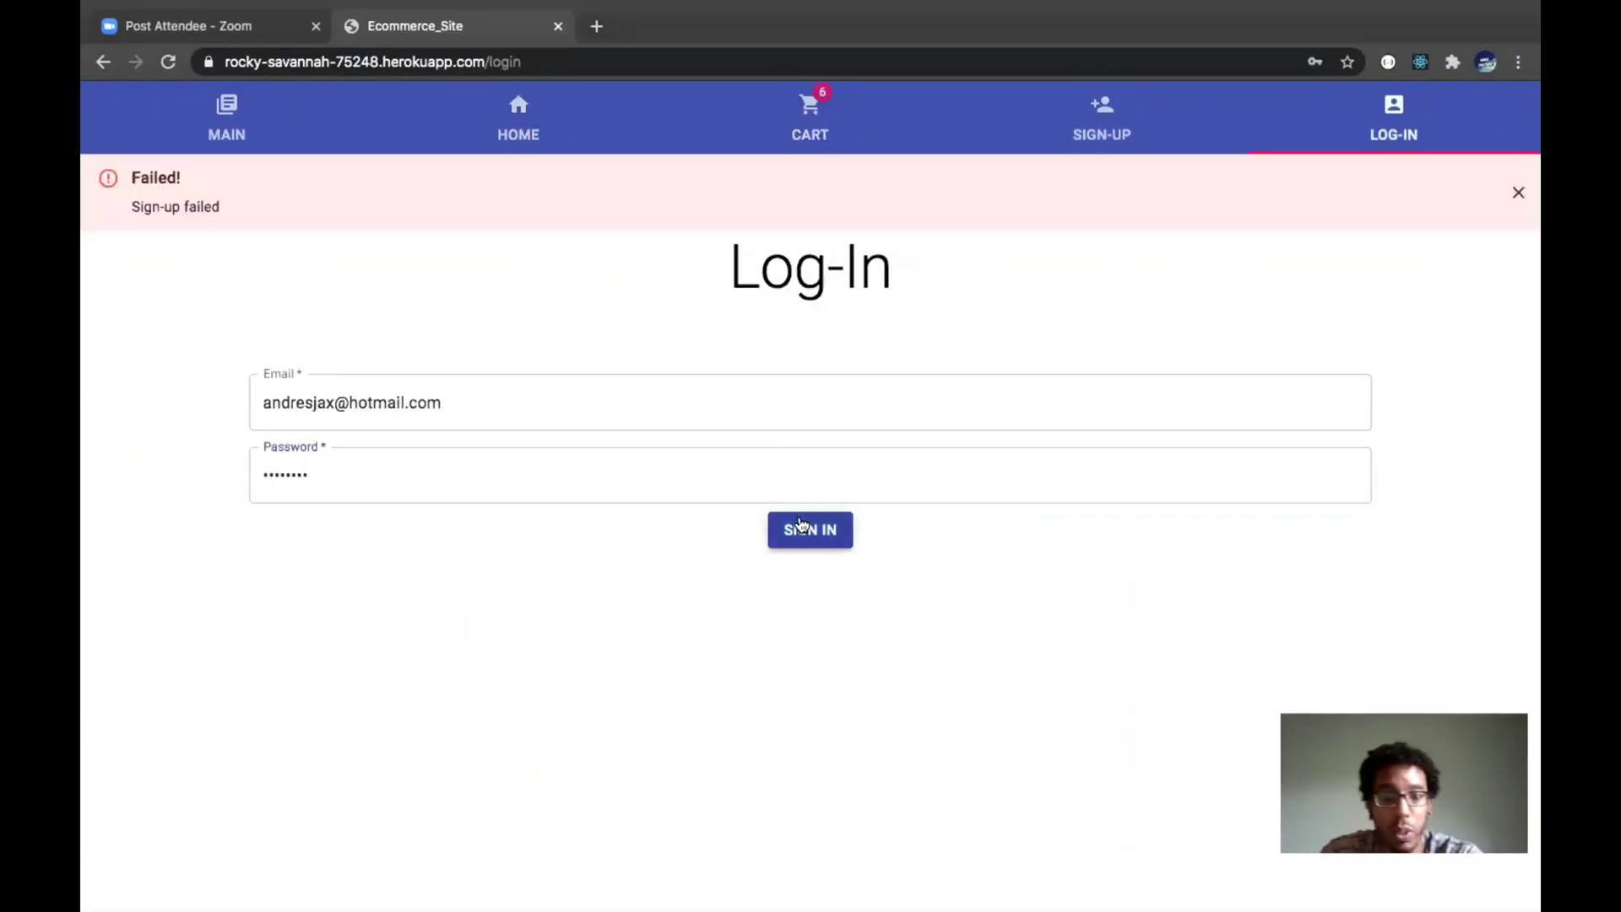
- Submit the filled-in log-in form and return to the cart while signed in
left_click(803, 528)
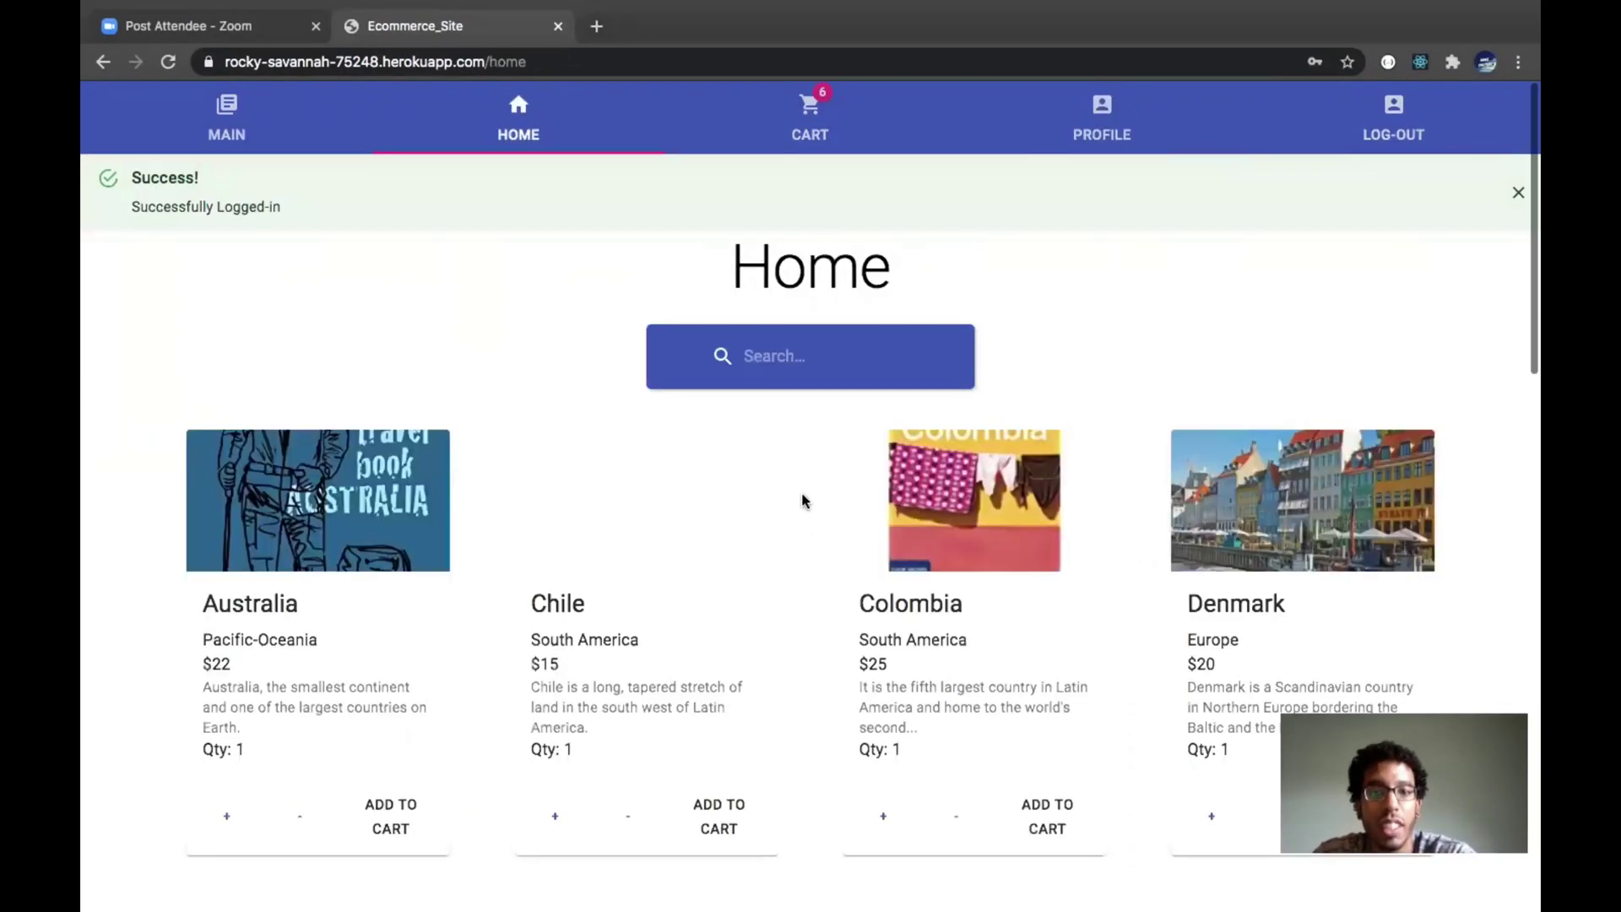
left_click(809, 122)
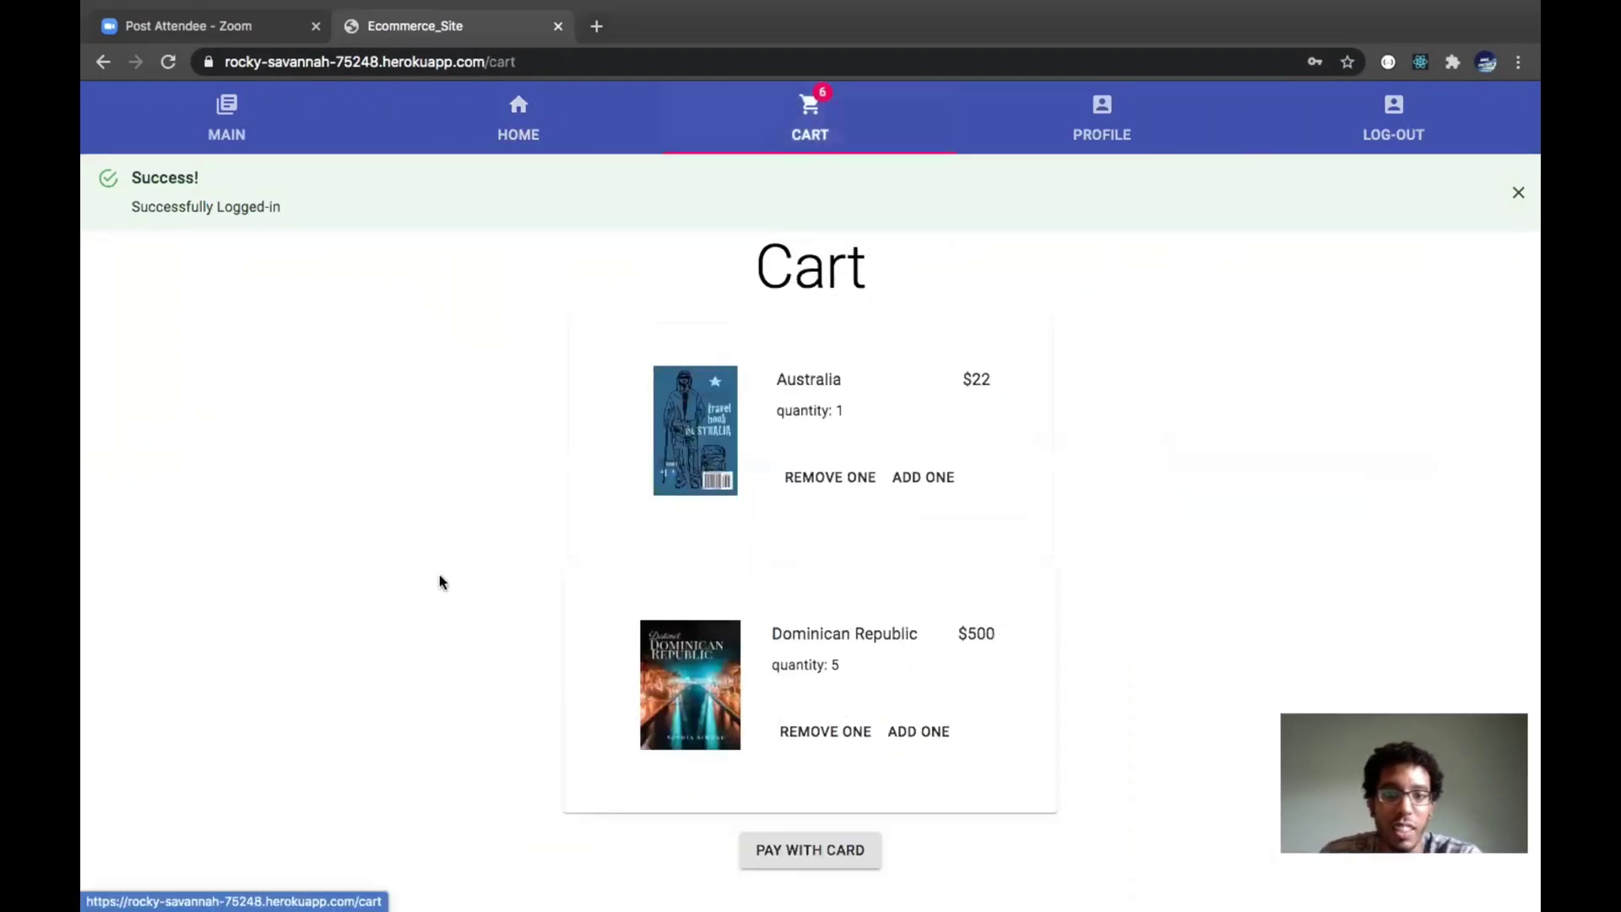
- Open the card payment form for the cart and dismiss it without entering any details
left_click(838, 846)
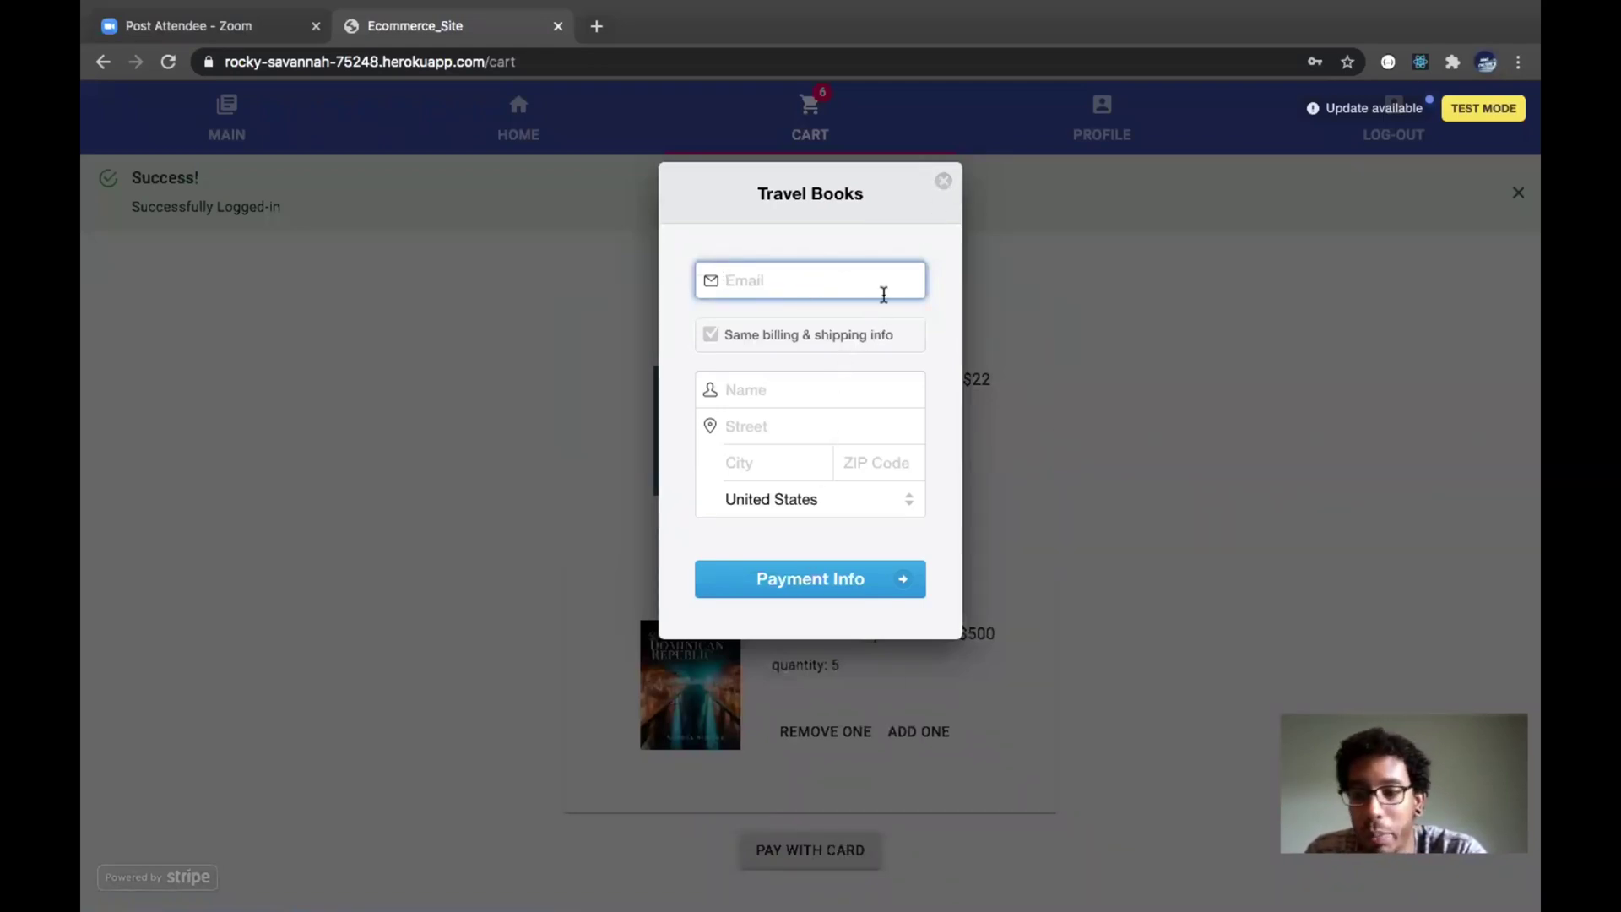
left_click(943, 181)
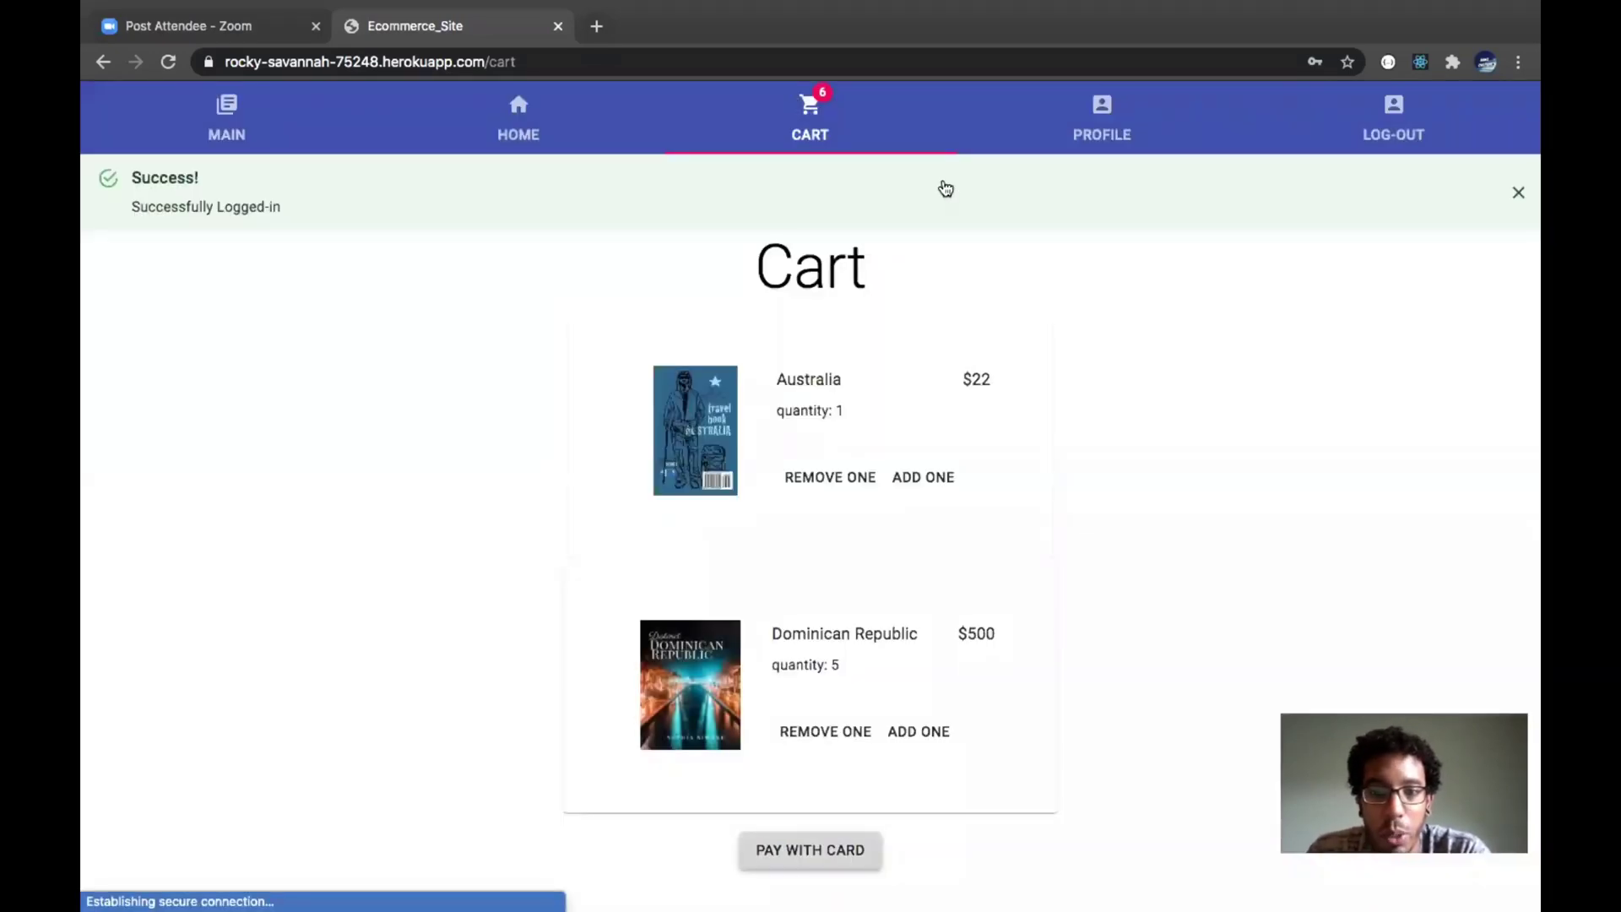
- Add one more copy of the Australia book in the cart, then remove both copies
left_click(914, 482)
left_click(854, 475)
left_click(855, 475)
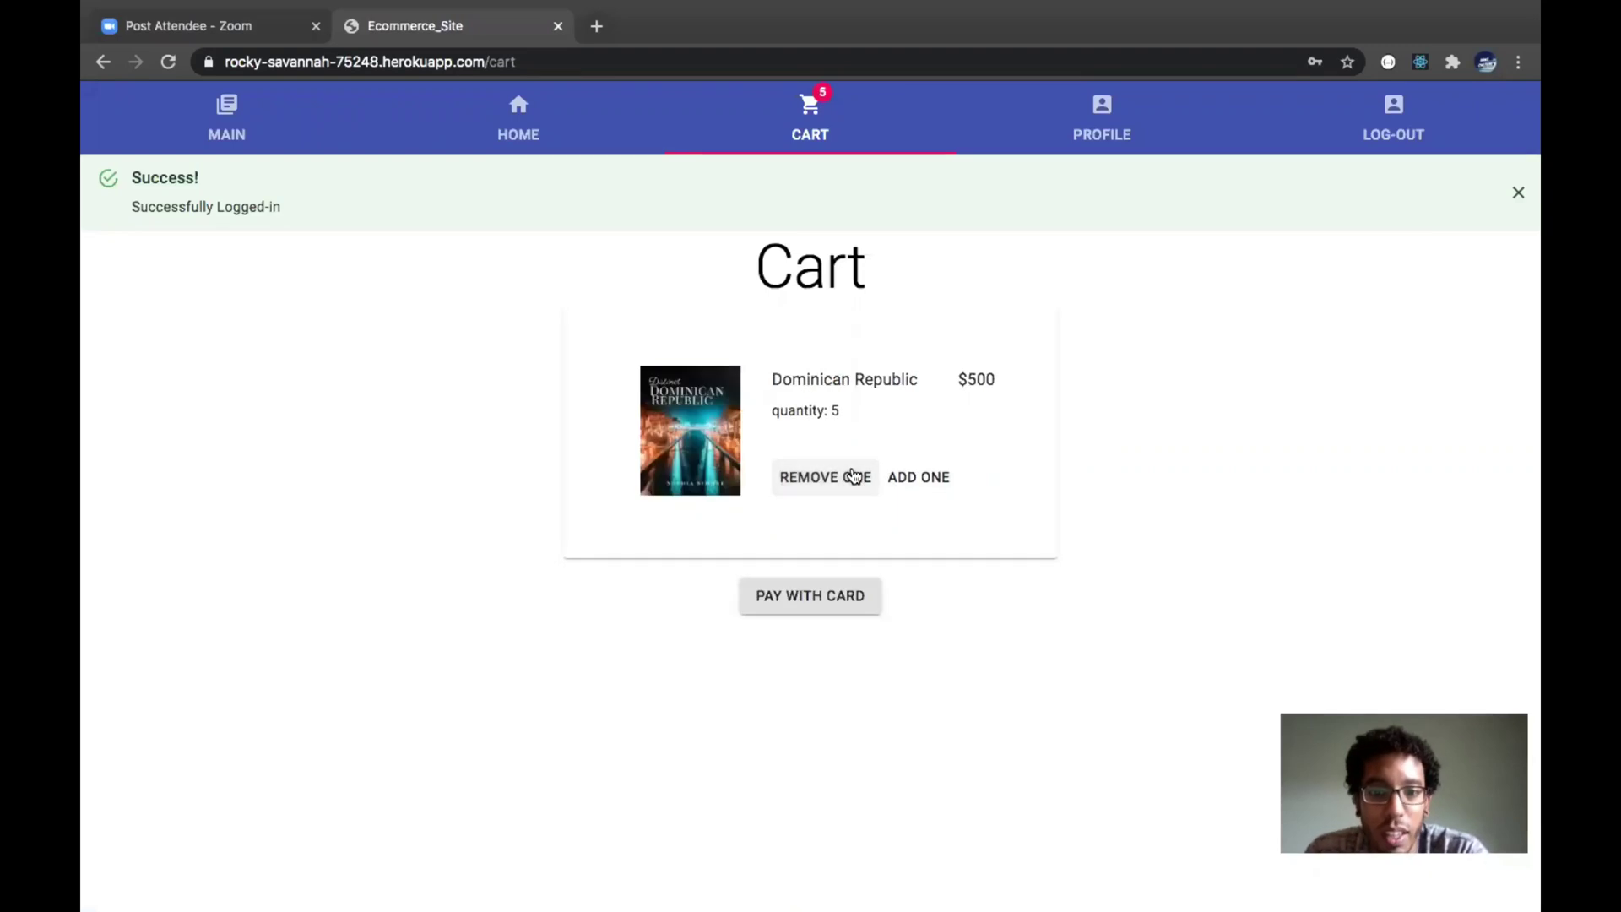
- Remove all five copies of the Dominican Republic book from the cart one at a time
left_click(815, 490)
left_click(815, 490)
left_click(815, 489)
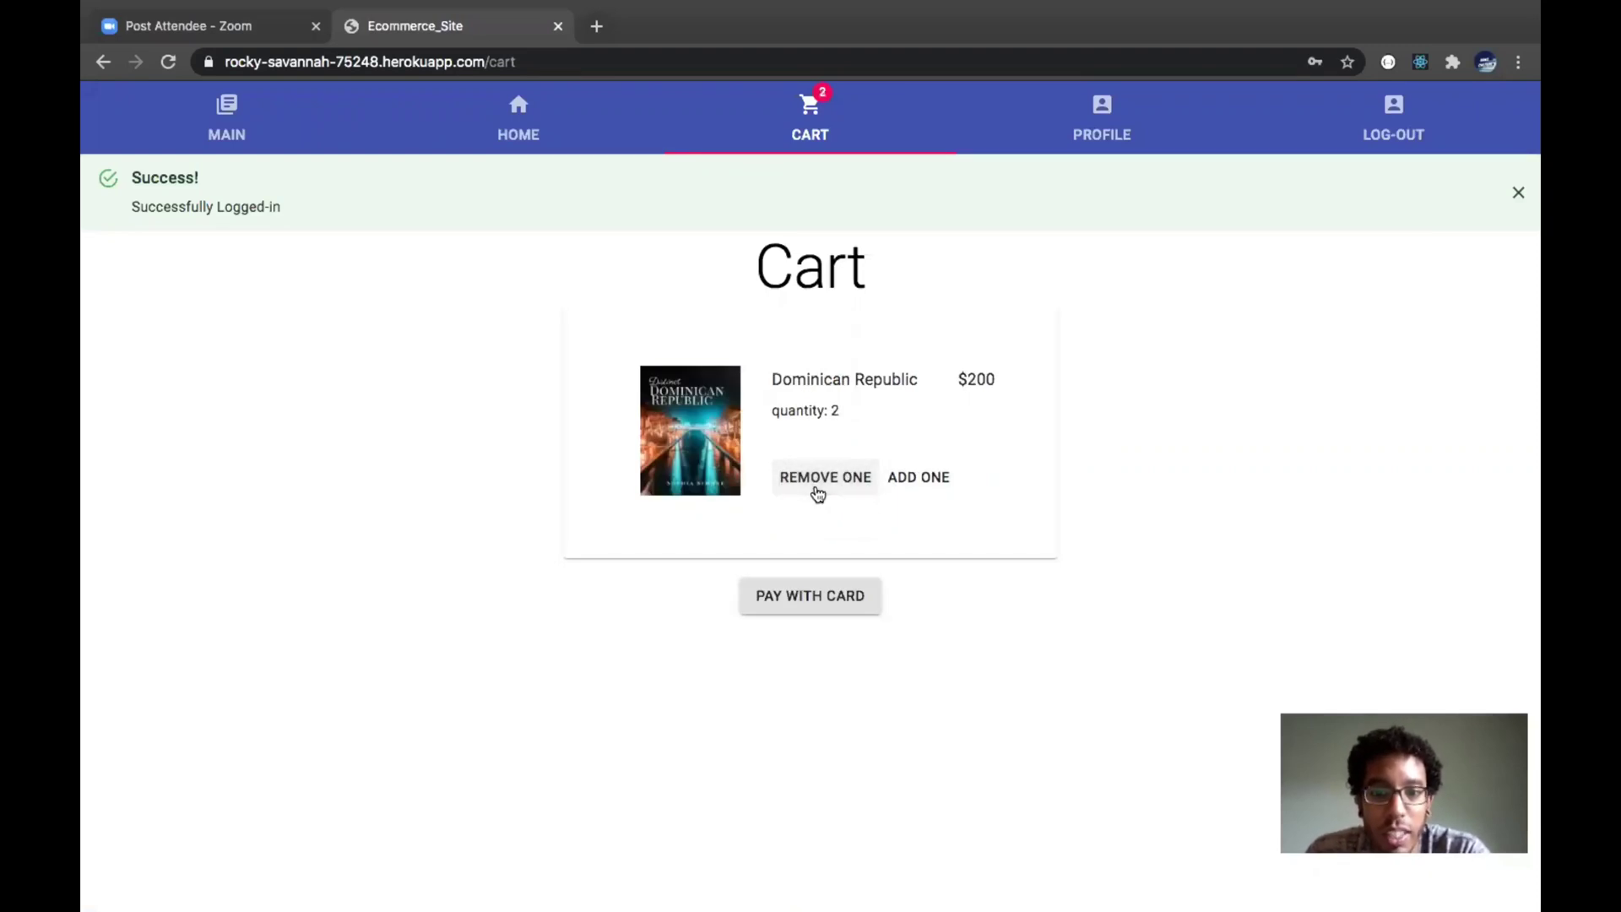
left_click(816, 491)
left_click(815, 490)
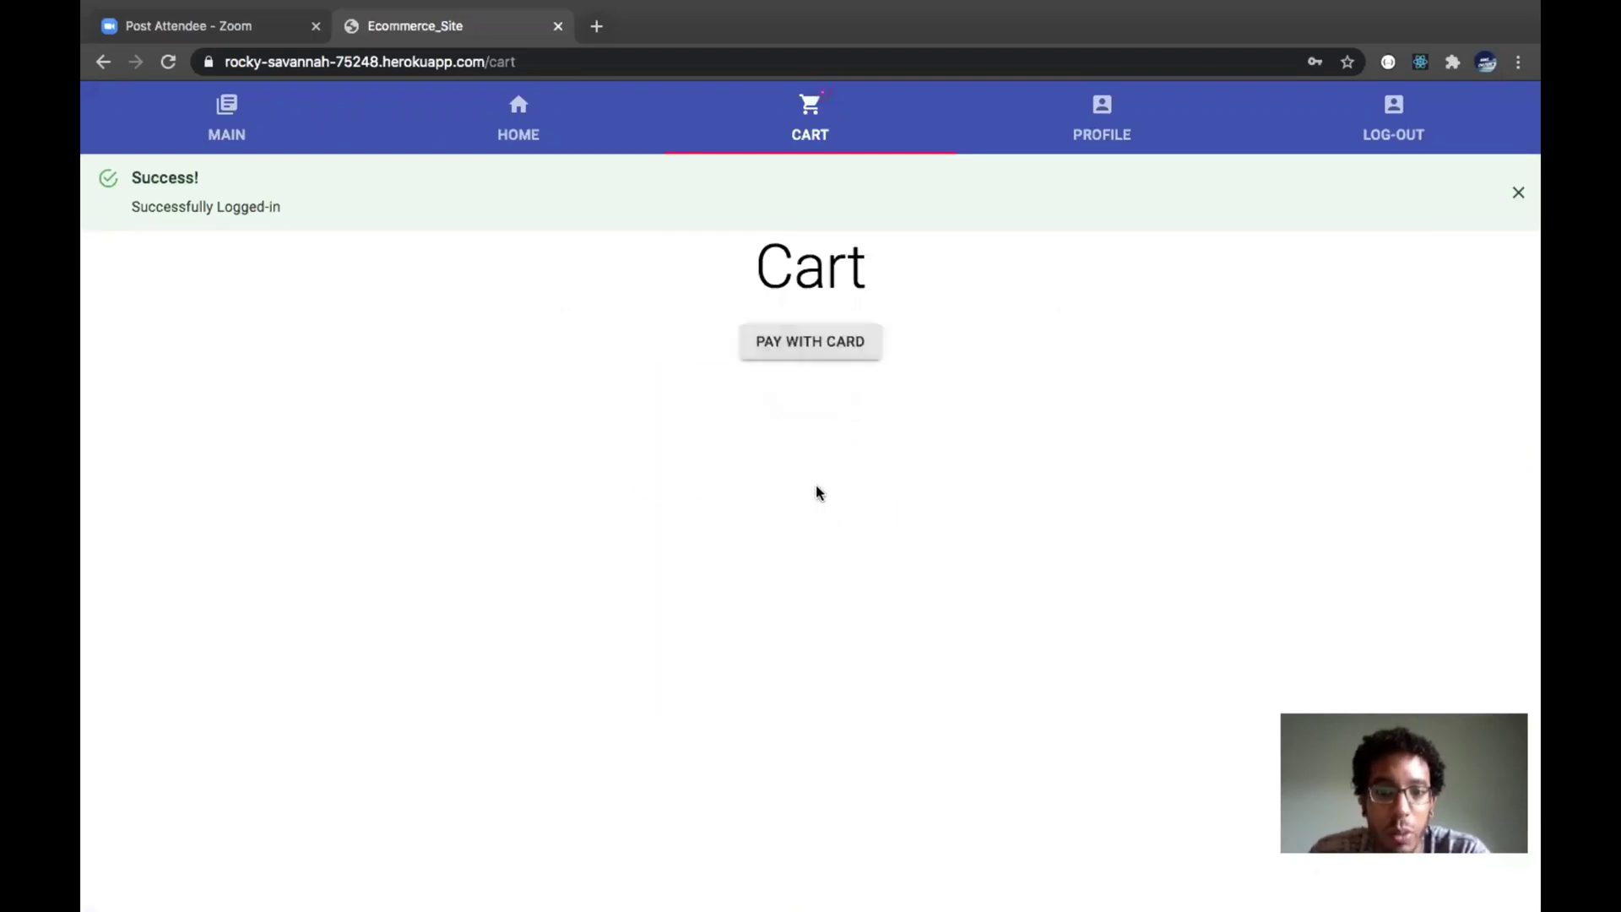
- Return to the Home page and look through the whole book catalogue
left_click(512, 115)
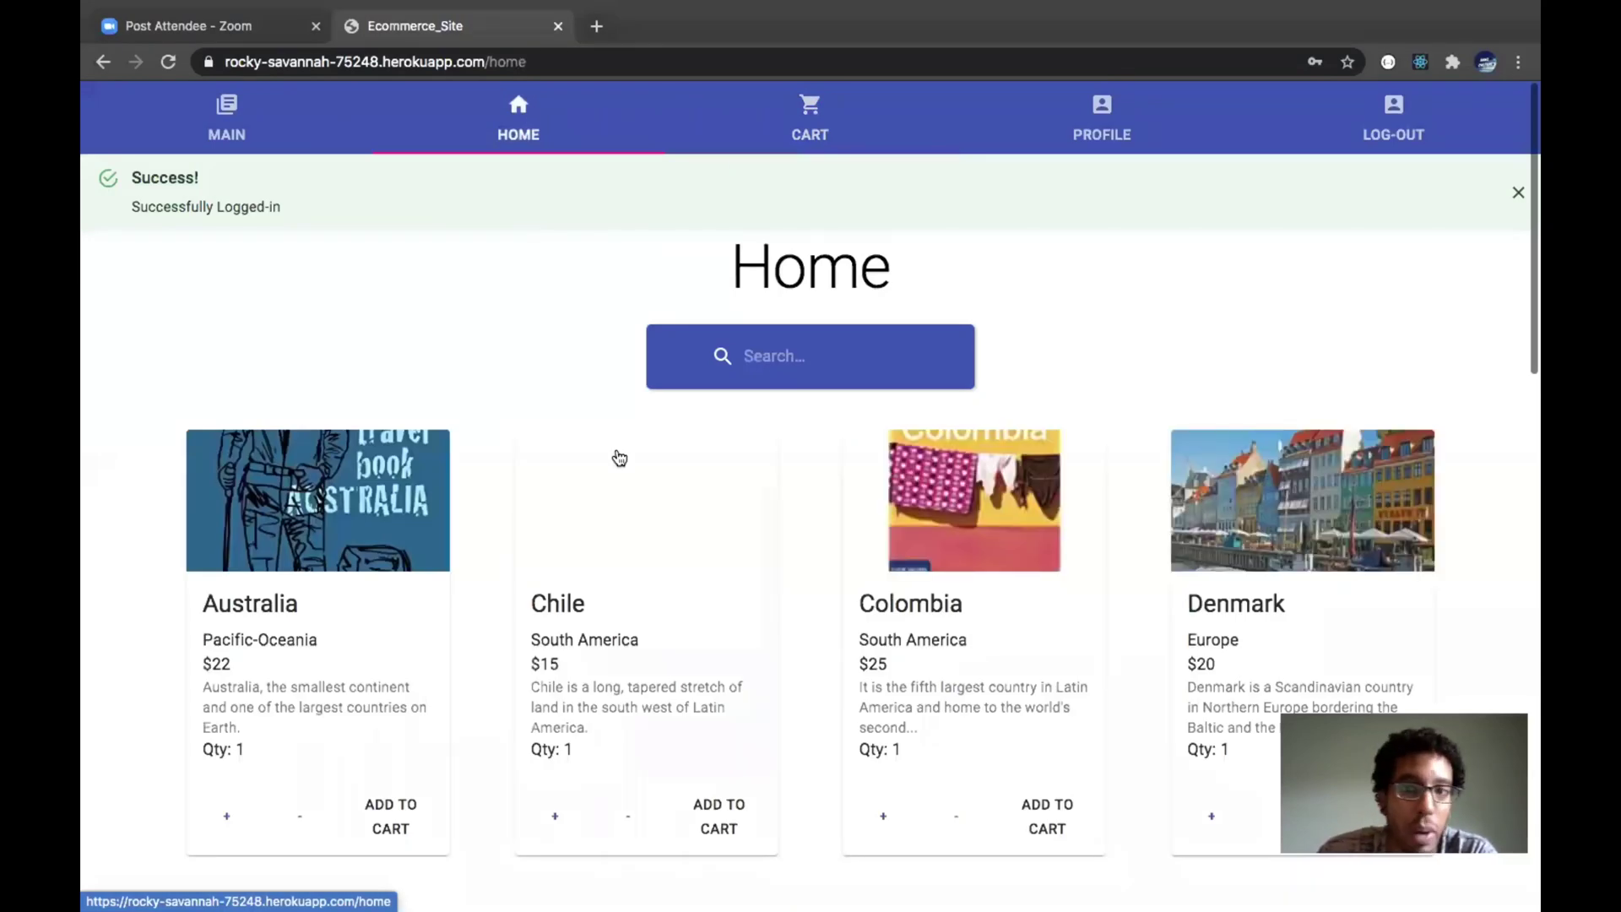
scroll(1140, 499, "down", 7)
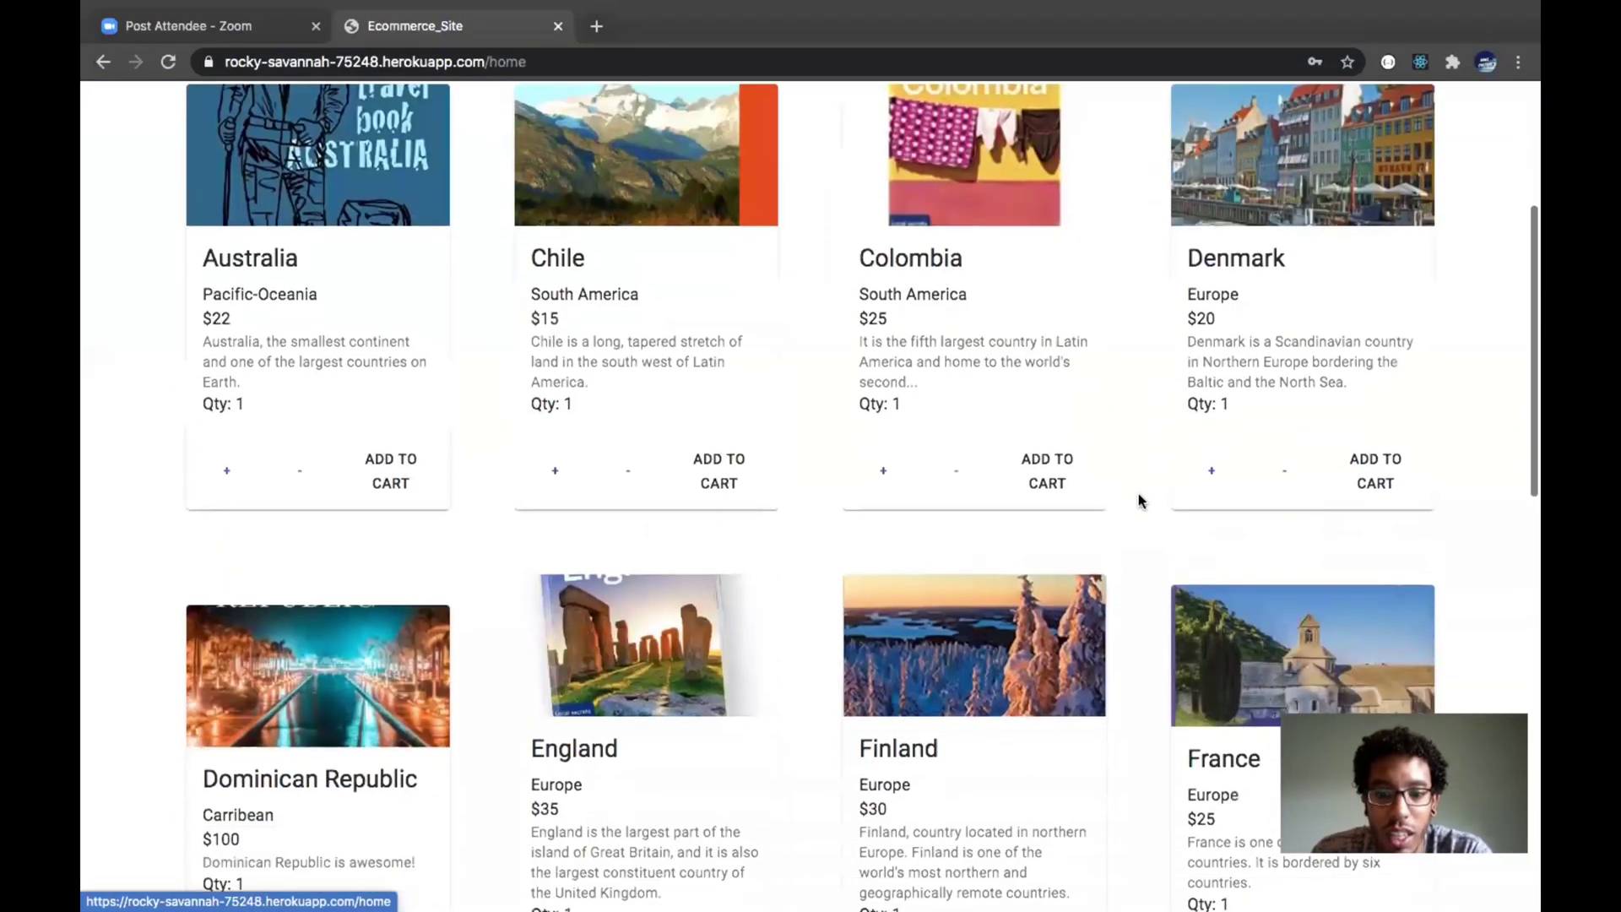
scroll(1138, 500, "down", 12)
scroll(1138, 500, "up", 20)
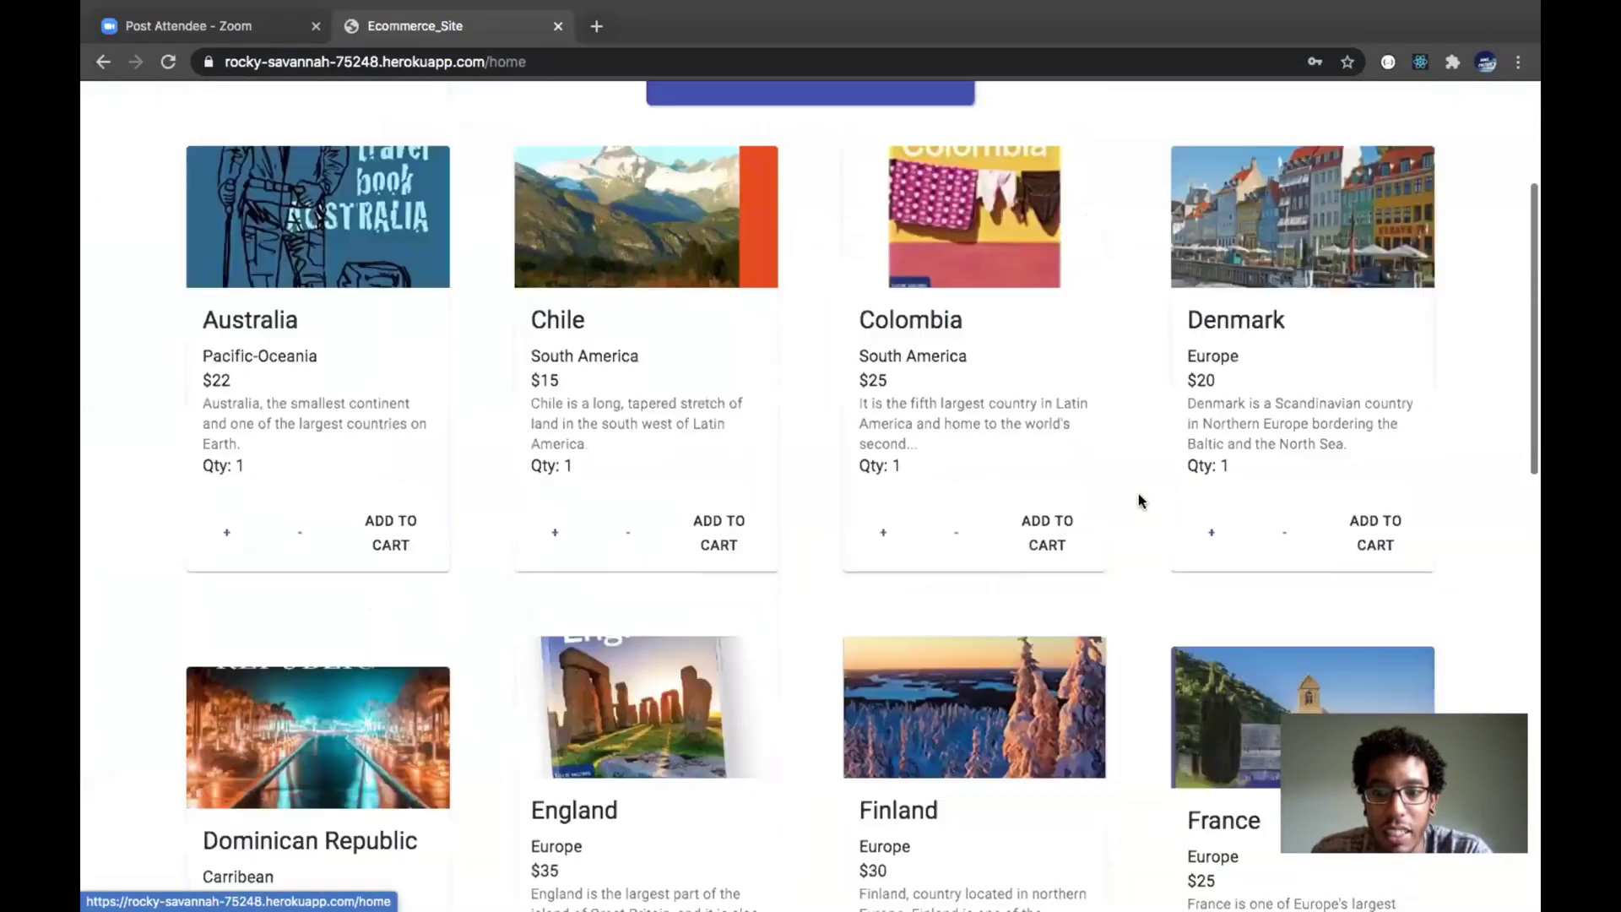
scroll(1134, 309, "up", 2)
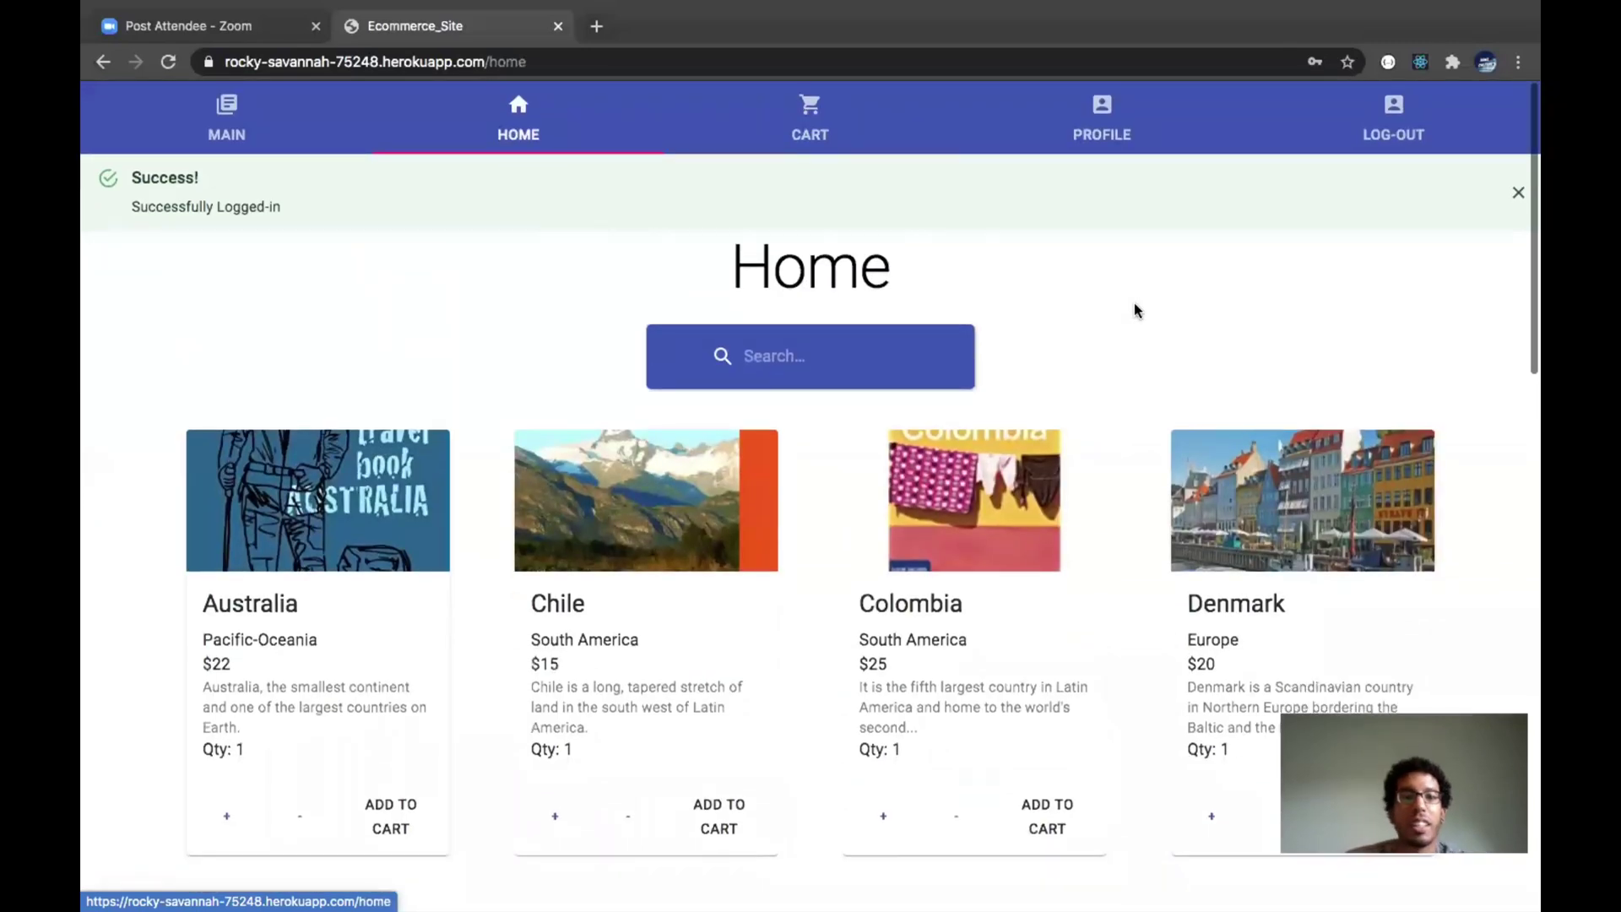